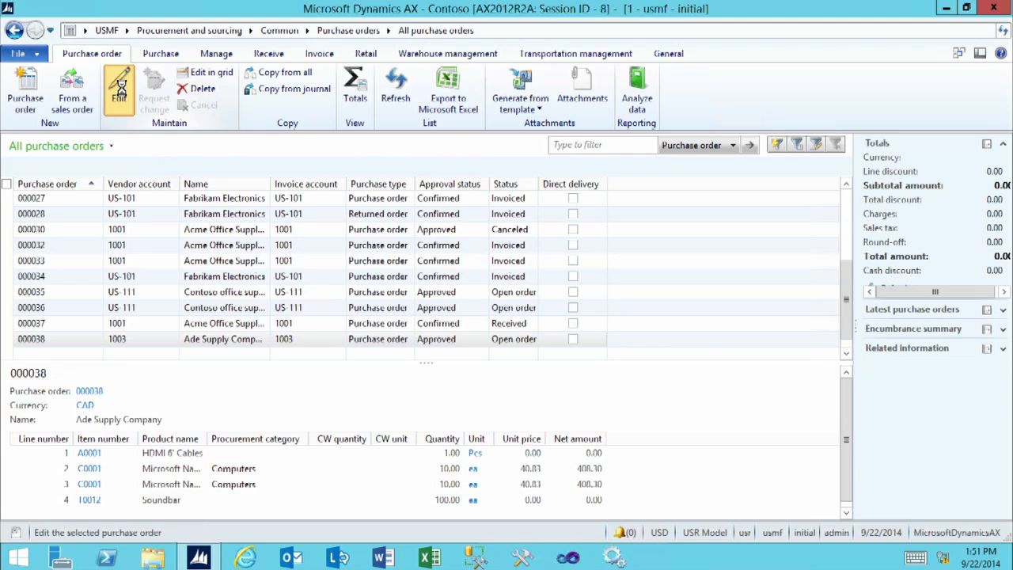
Open the Ade Supply Company purchase order for editing and select its HDMI 6' Cables line
{"action": "left_click", "coordinate": [120, 89]}
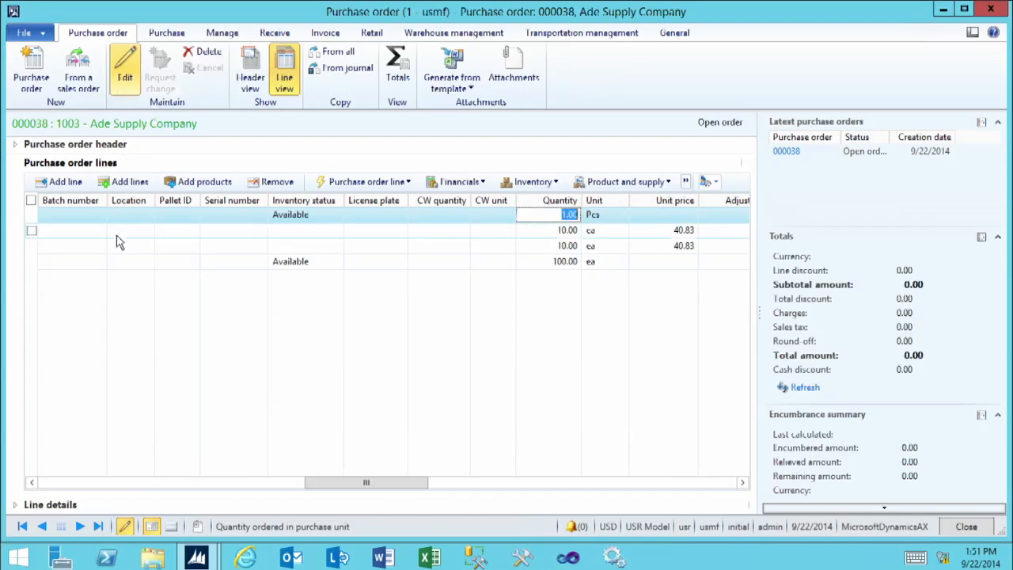
{"action": "key", "text": "Tab"}
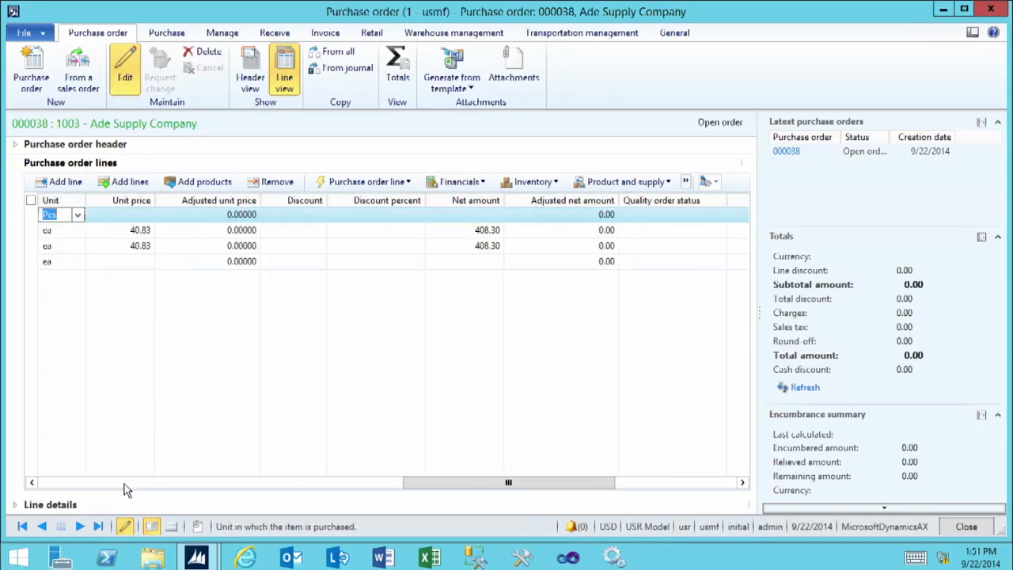
{"action": "left_click", "coordinate": [124, 482]}
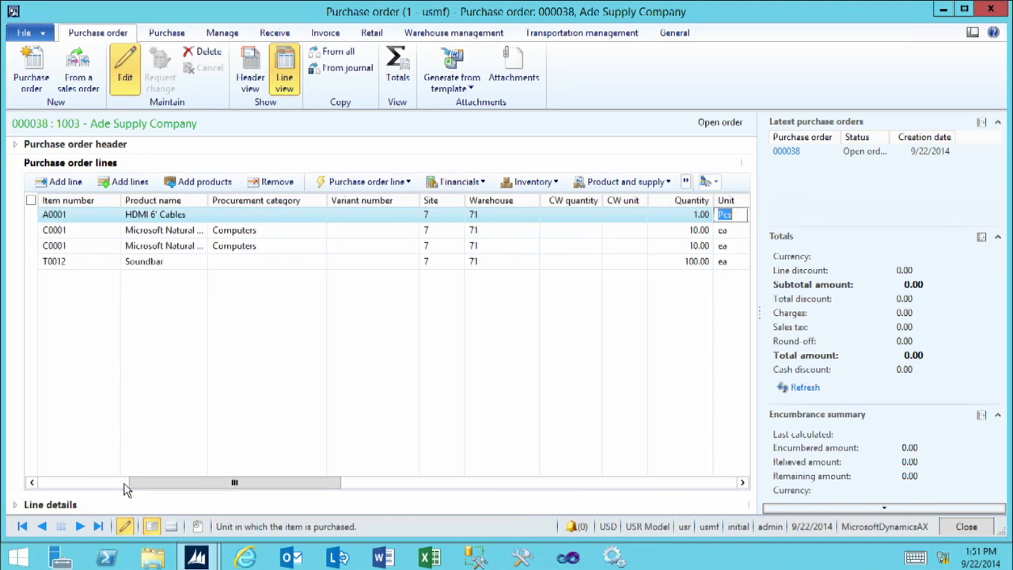
{"action": "left_click", "coordinate": [181, 219]}
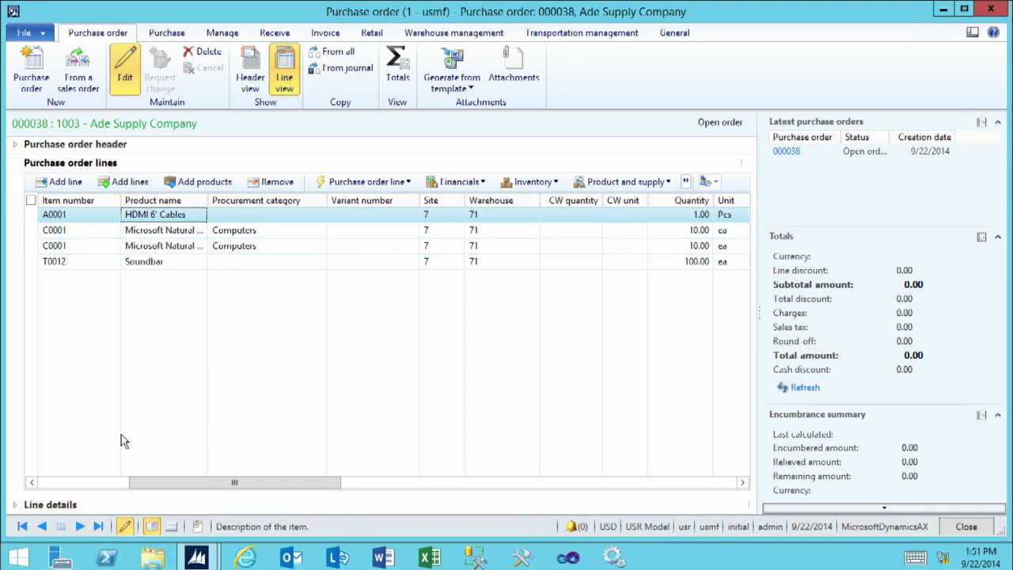
In the line details, set the HDMI 6' Cables line's delivery address to Contoso Entertainment System USA
{"action": "left_click", "coordinate": [36, 511]}
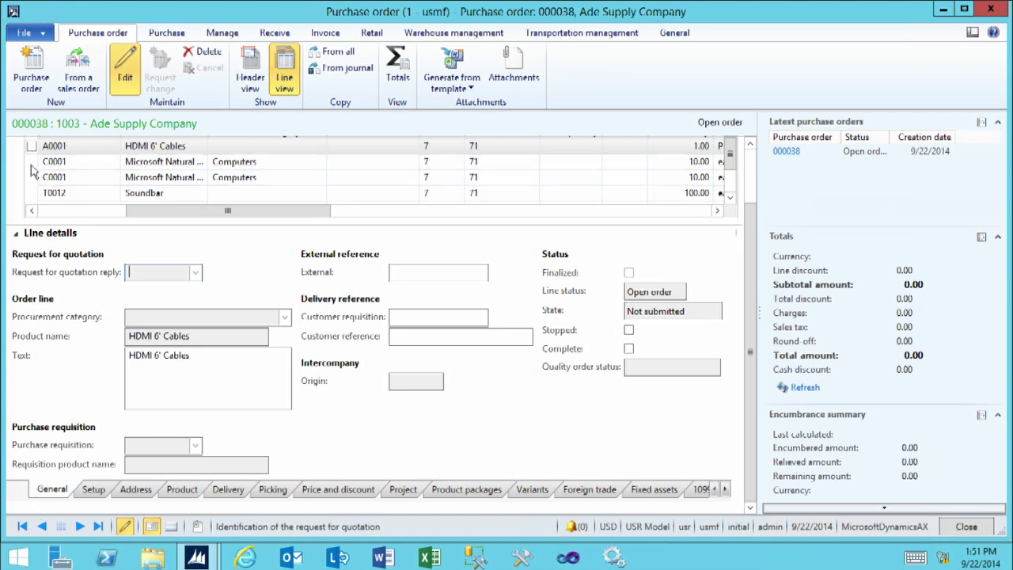
{"action": "left_click", "coordinate": [135, 490]}
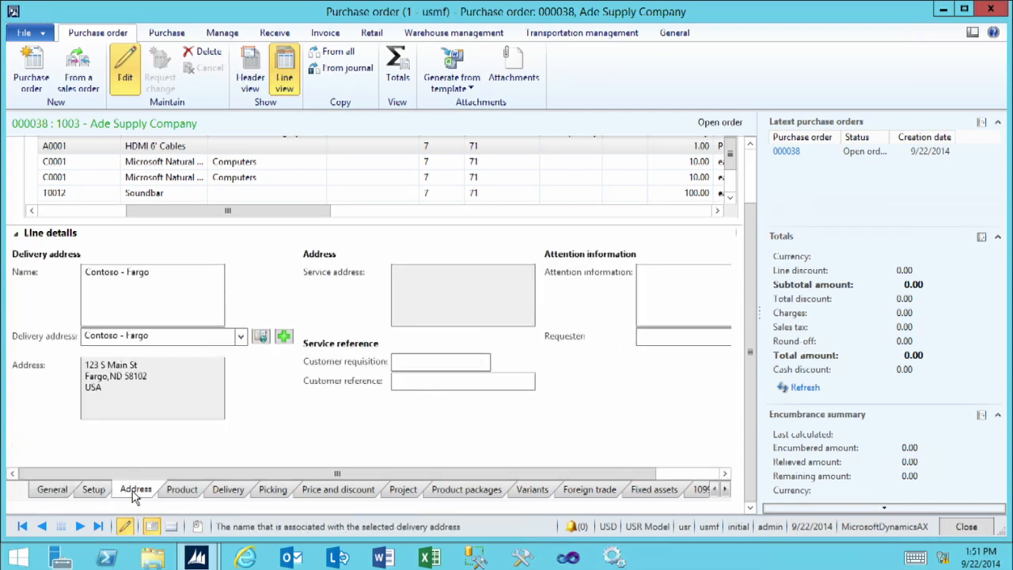
{"action": "left_click", "coordinate": [241, 338]}
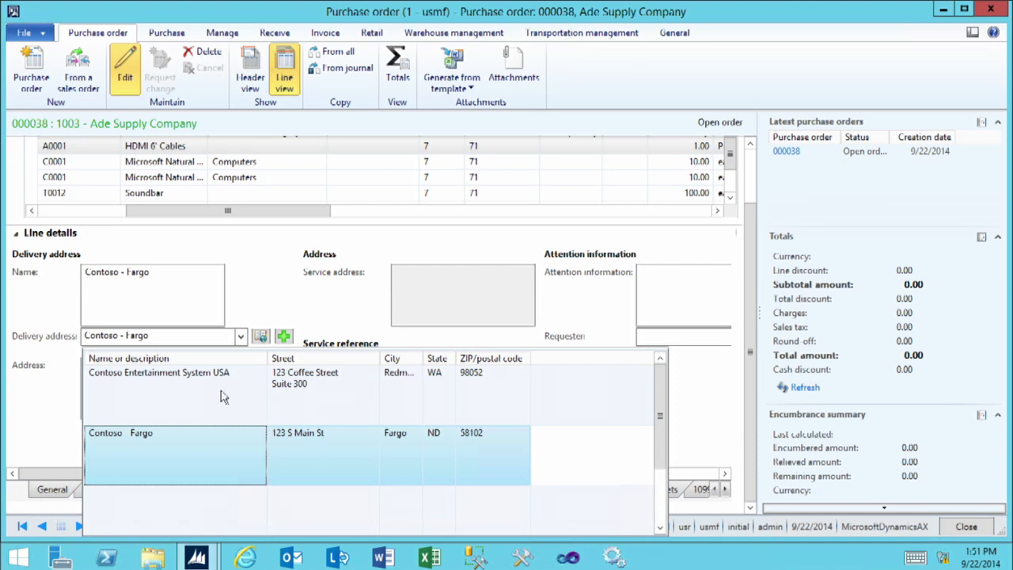
{"action": "left_click", "coordinate": [198, 392]}
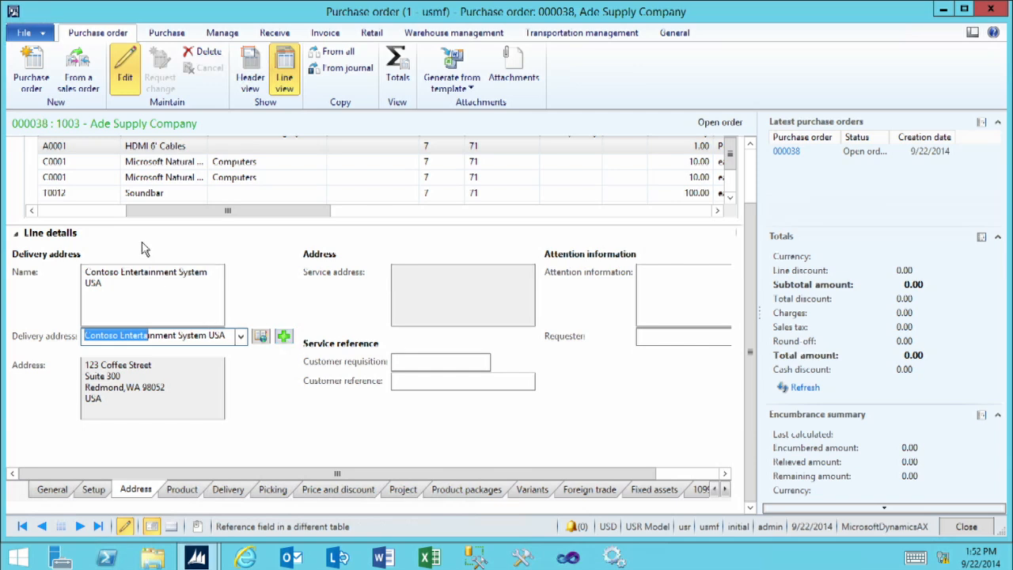
Select the Soundbar line, collapse the line details, and open a delivery schedule for that line
{"action": "left_click", "coordinate": [180, 204]}
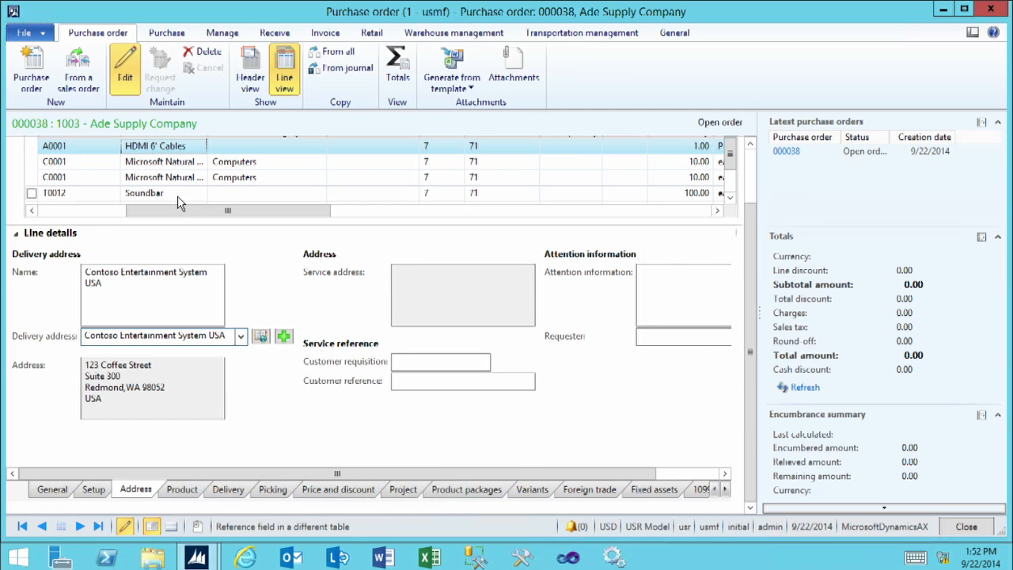
{"action": "left_click", "coordinate": [177, 198]}
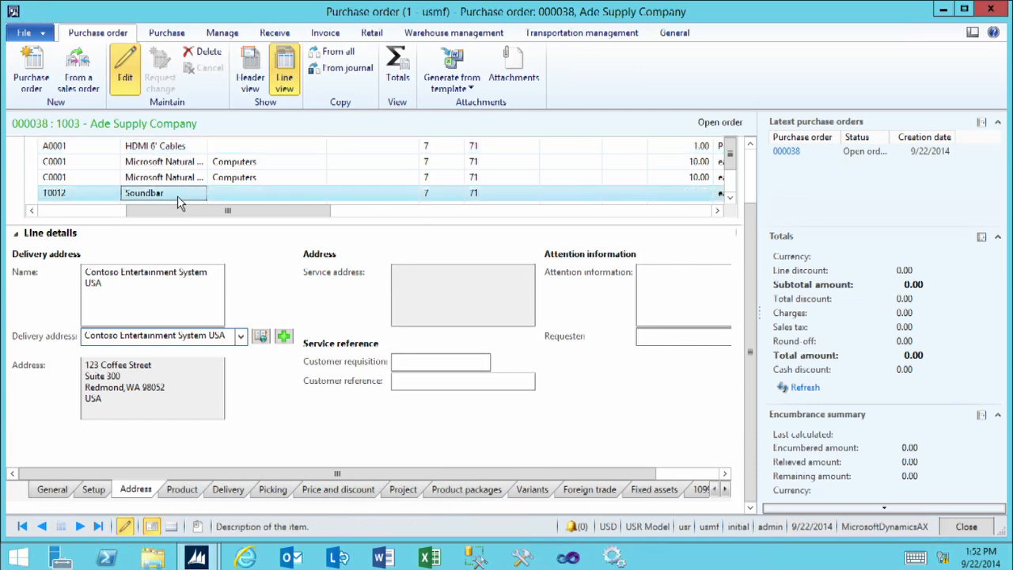
{"action": "left_click", "coordinate": [14, 234]}
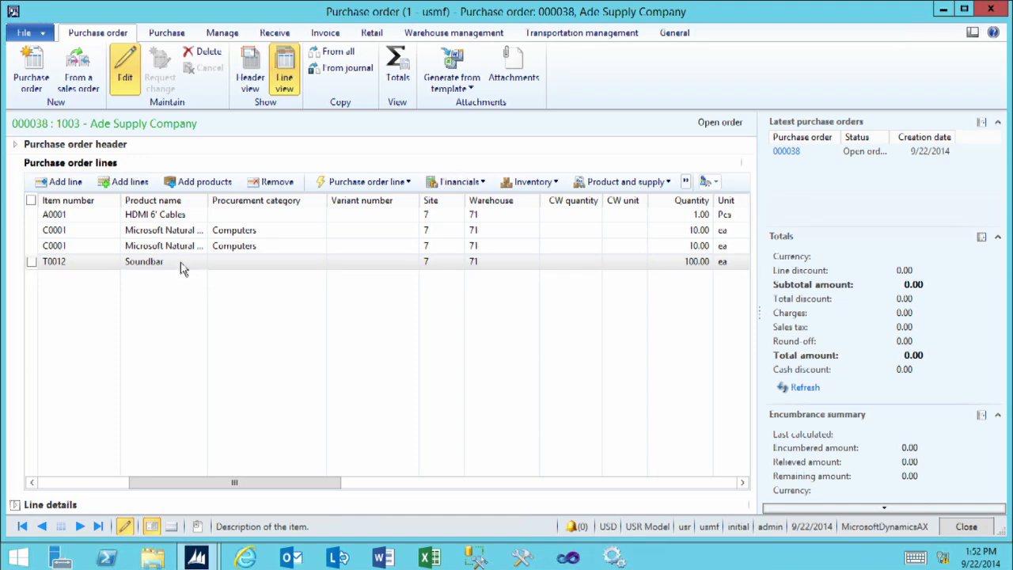
{"action": "left_click", "coordinate": [366, 184]}
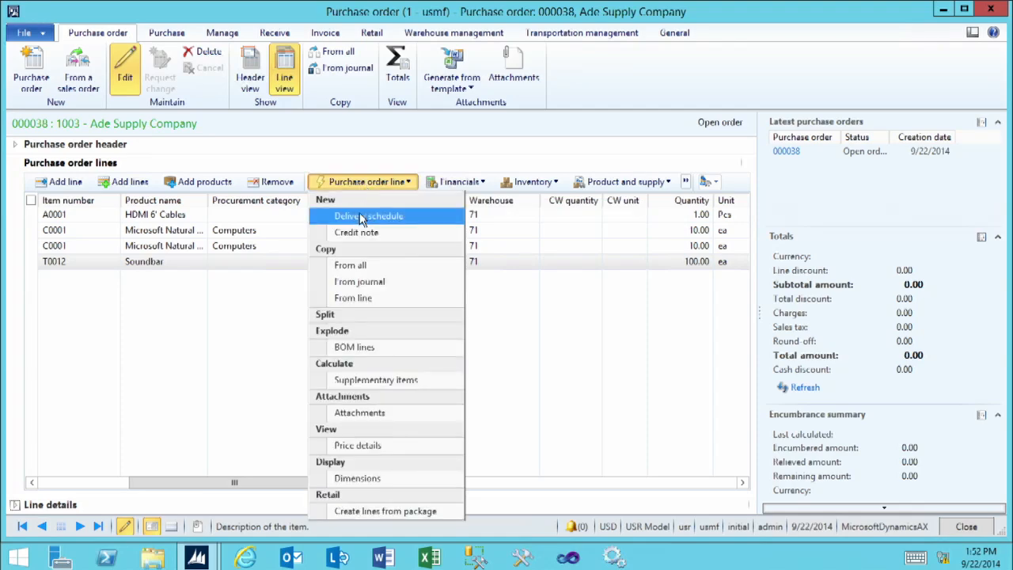
{"action": "left_click", "coordinate": [368, 218]}
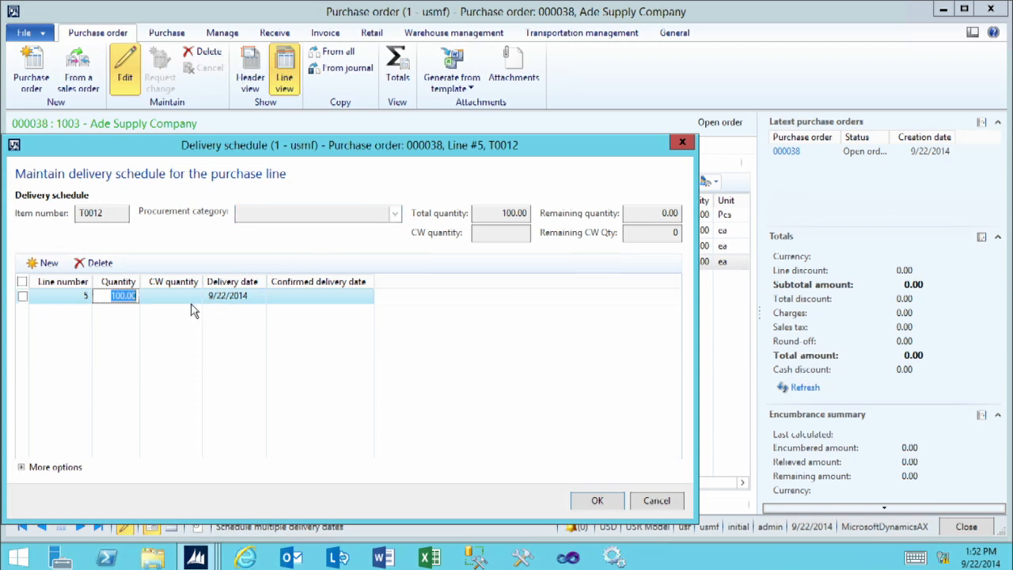
Set the first Soundbar delivery to a quantity of 25 with delivery date 10/3/2014, and dismiss the vendor warning
{"action": "type", "text": "4"}
{"action": "type", "text": "5"}
{"action": "left_click", "coordinate": [255, 296]}
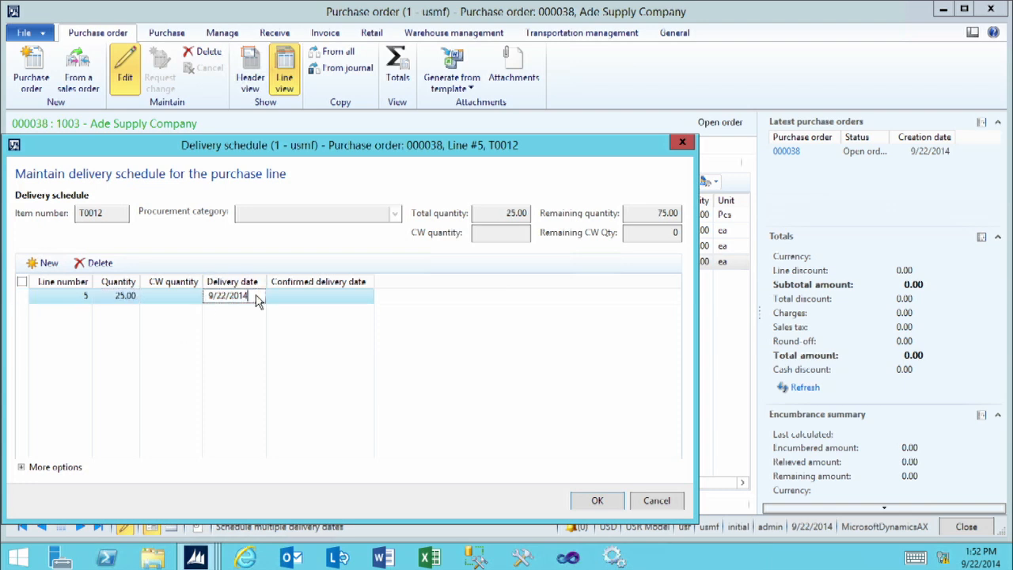
{"action": "left_click", "coordinate": [258, 296]}
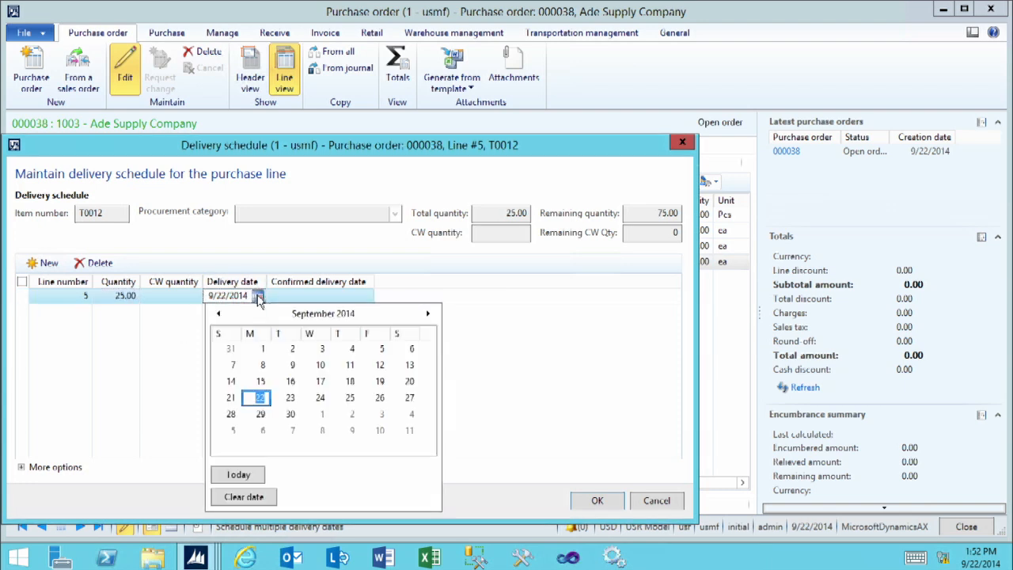
{"action": "left_click", "coordinate": [381, 415]}
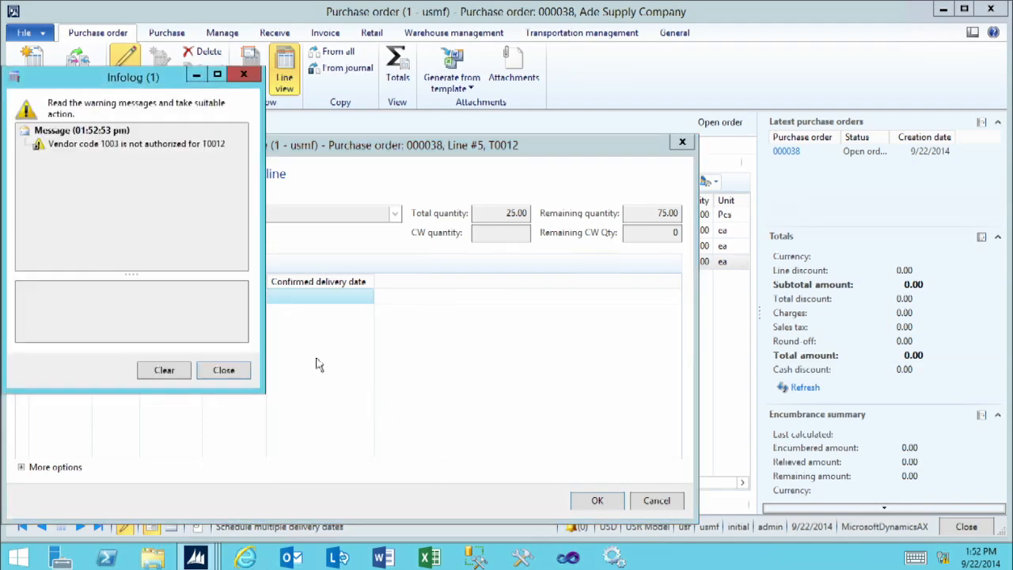
{"action": "left_click", "coordinate": [225, 370]}
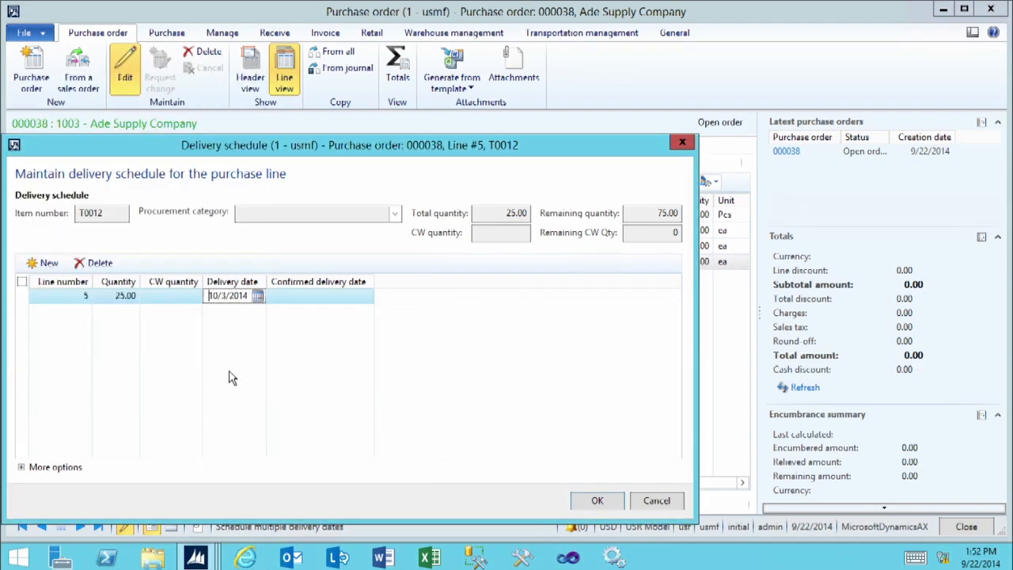
Add a second delivery line with quantity 25 and delivery date 10/10/2014, dismissing the vendor warning
{"action": "left_click", "coordinate": [46, 262]}
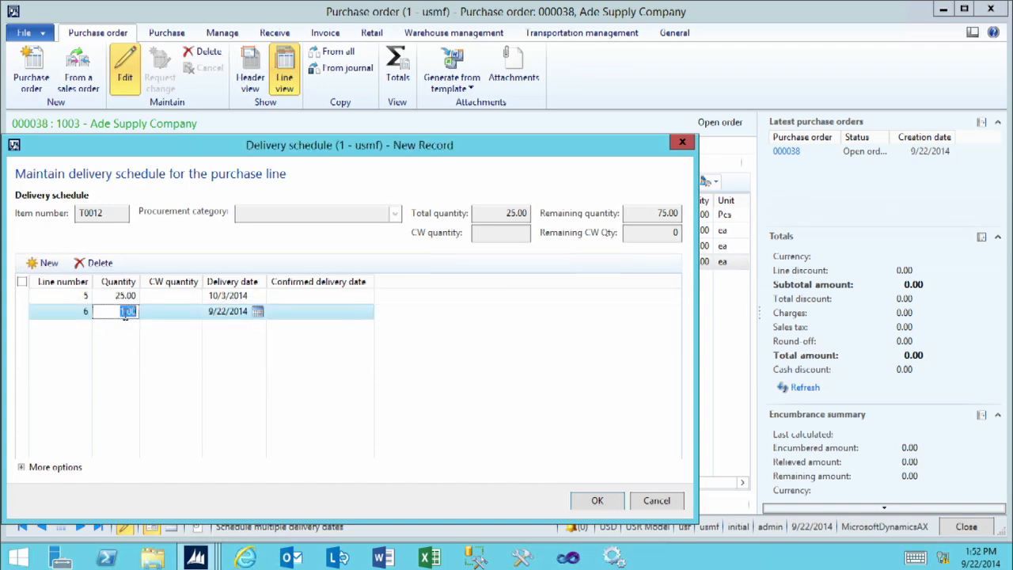
{"action": "type", "text": "4"}
{"action": "key", "text": "Tab"}
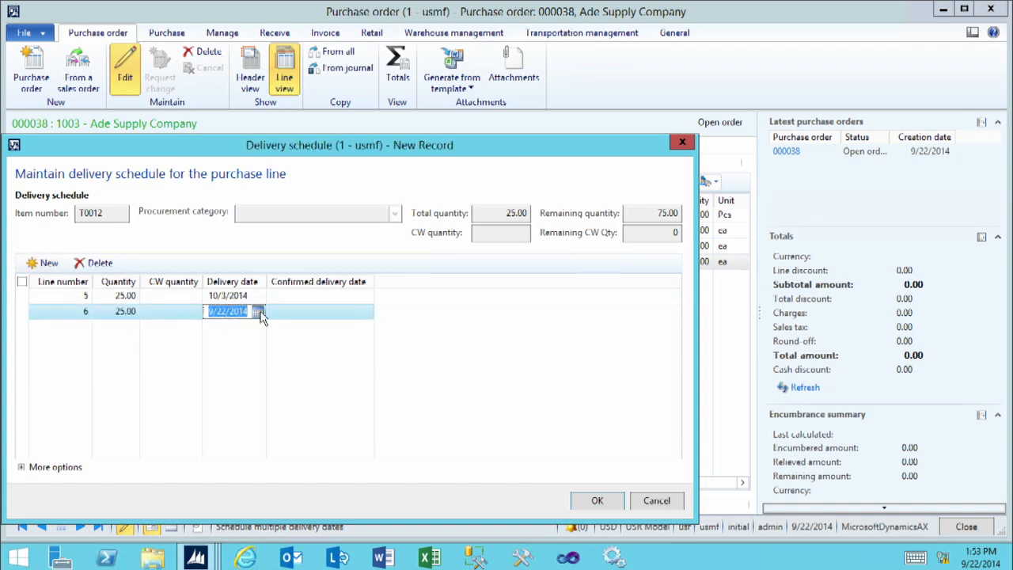
{"action": "left_click", "coordinate": [259, 311]}
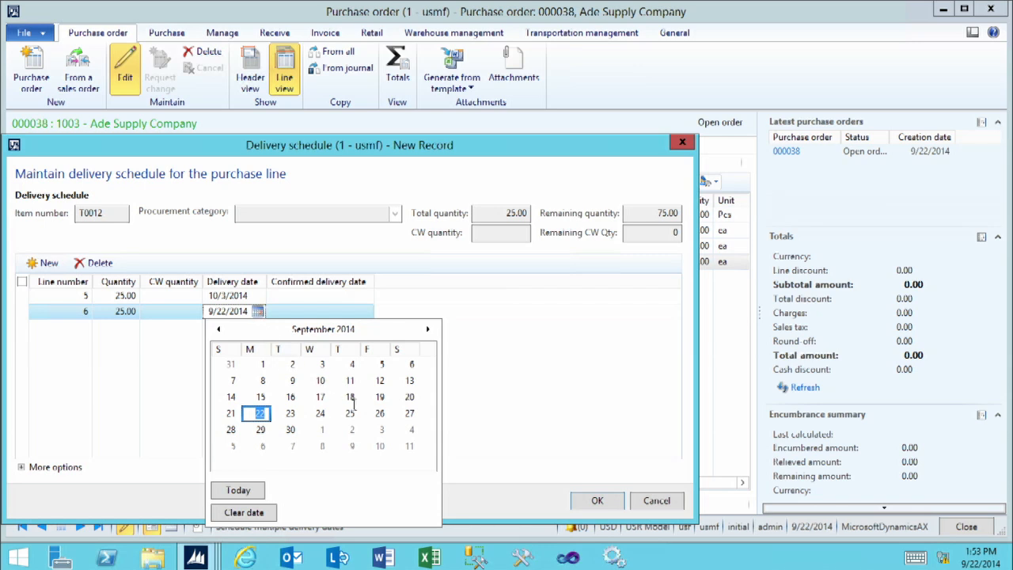
{"action": "left_click", "coordinate": [381, 446]}
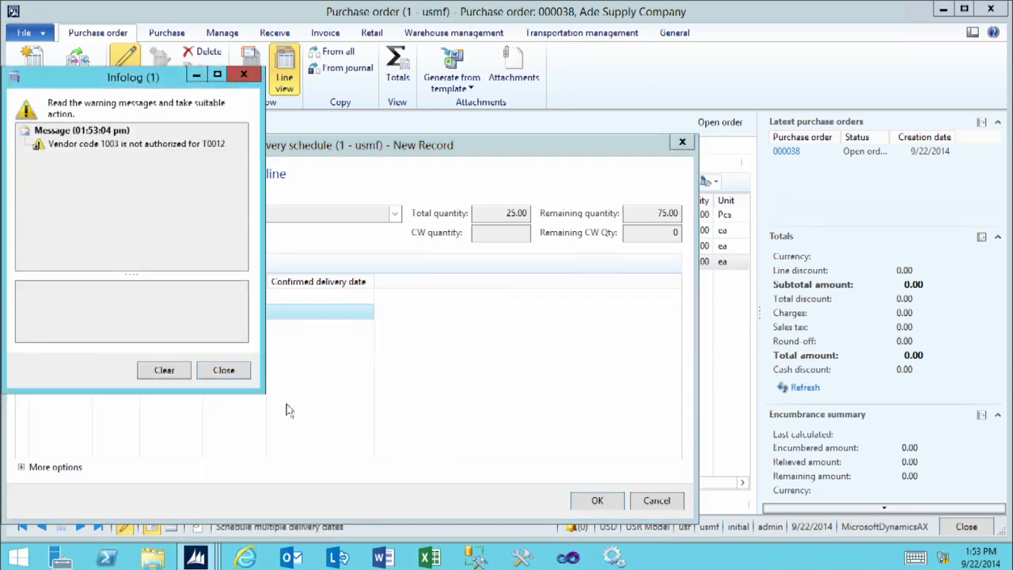
{"action": "left_click", "coordinate": [229, 375]}
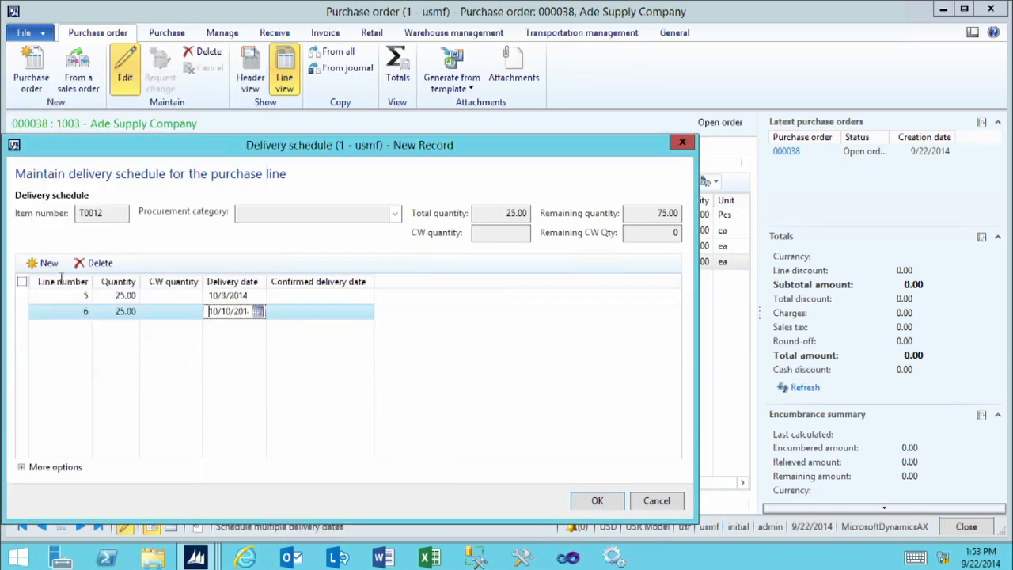
Add a third delivery line with quantity 25 and delivery date 10/17/2014, dismissing the vendor warning
{"action": "left_click", "coordinate": [49, 267]}
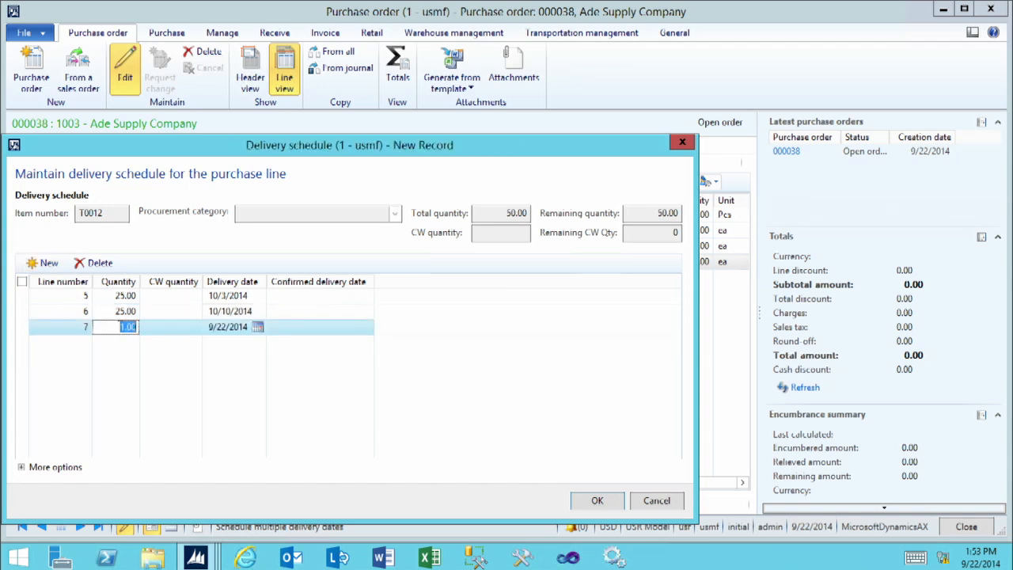
{"action": "type", "text": "25"}
{"action": "left_click", "coordinate": [229, 327]}
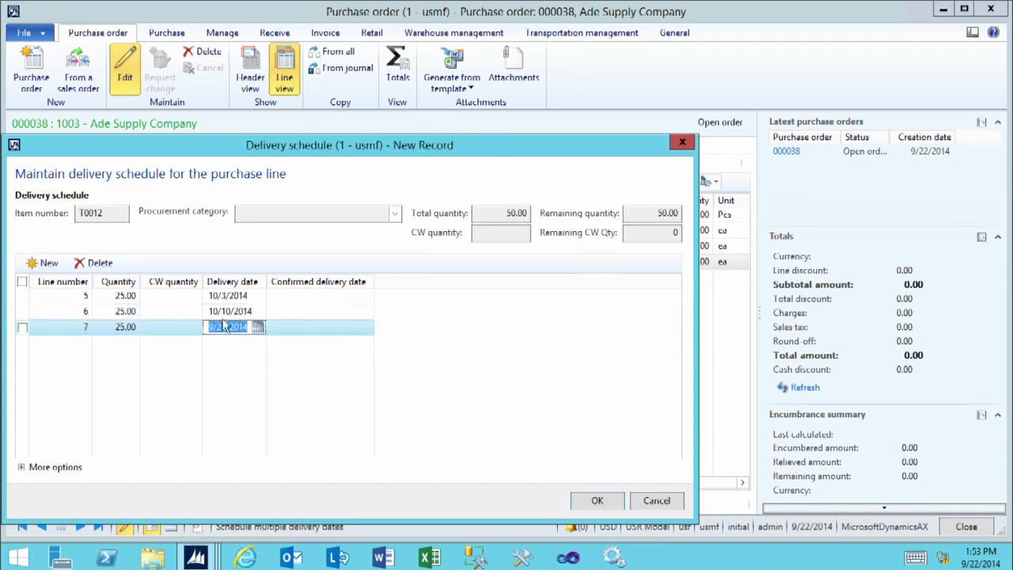
{"action": "left_click", "coordinate": [258, 327]}
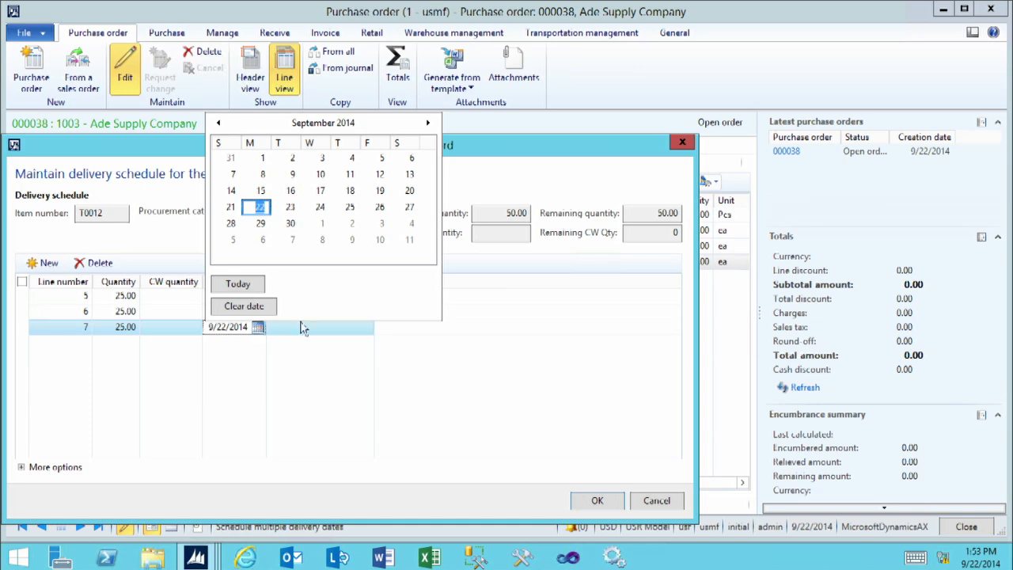
{"action": "left_click", "coordinate": [427, 122]}
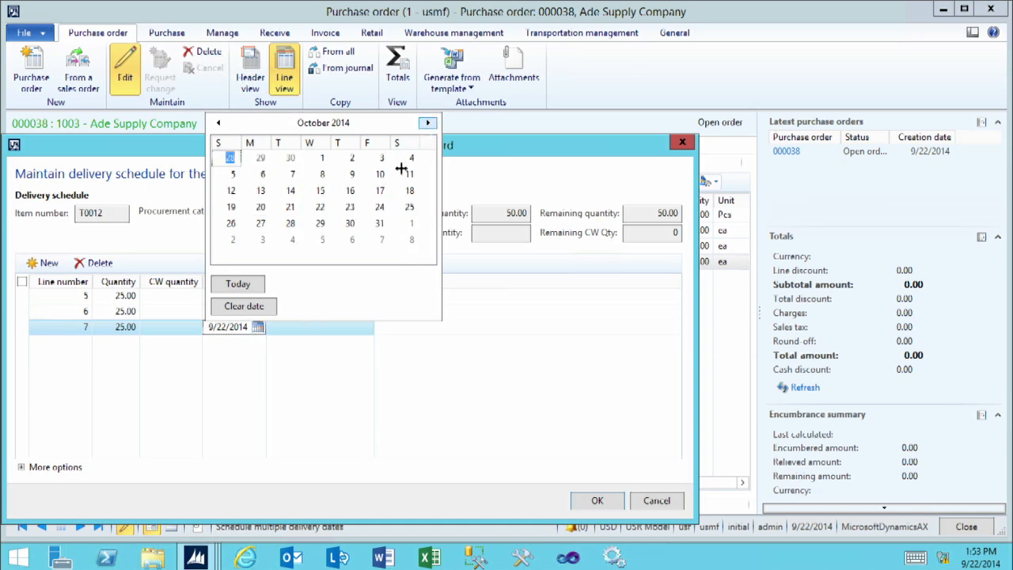
{"action": "left_click", "coordinate": [380, 190]}
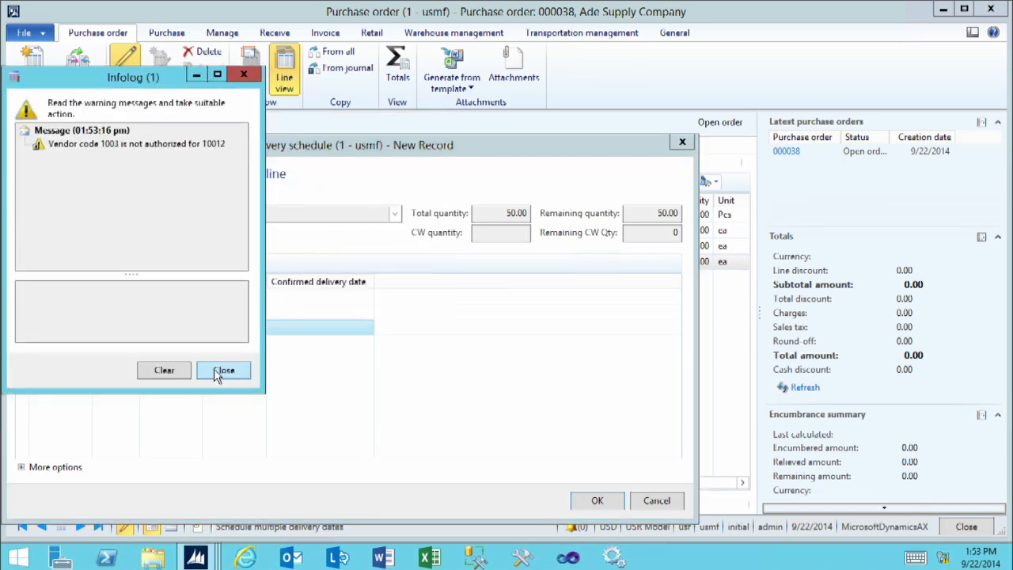
{"action": "left_click", "coordinate": [223, 369]}
Add a fourth delivery line with quantity 25 and delivery date 10/24/2014, and apply the schedule to the purchase order
{"action": "left_click", "coordinate": [43, 263]}
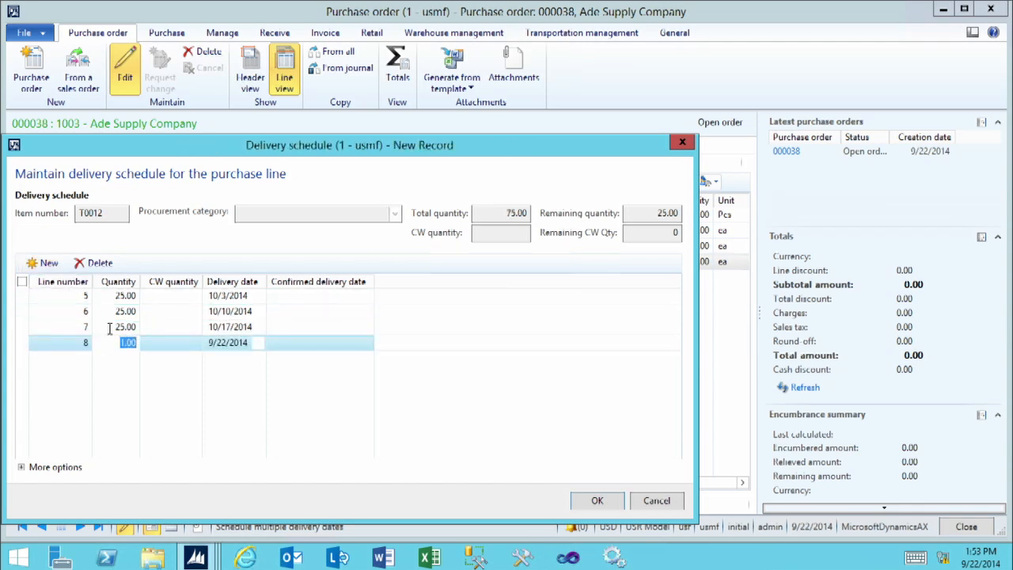
{"action": "type", "text": "25"}
{"action": "key", "text": "Tab"}
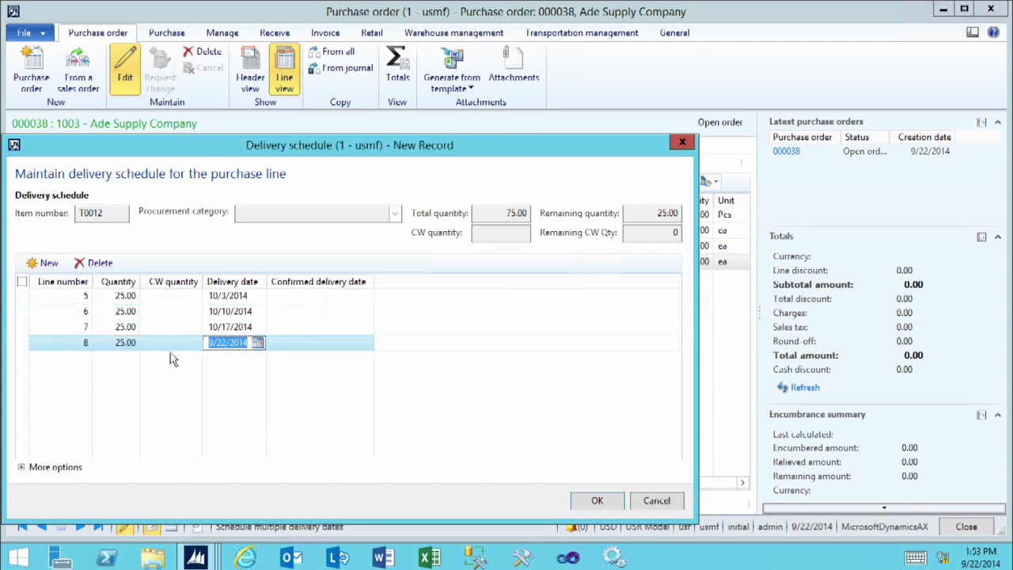
{"action": "left_click", "coordinate": [257, 342]}
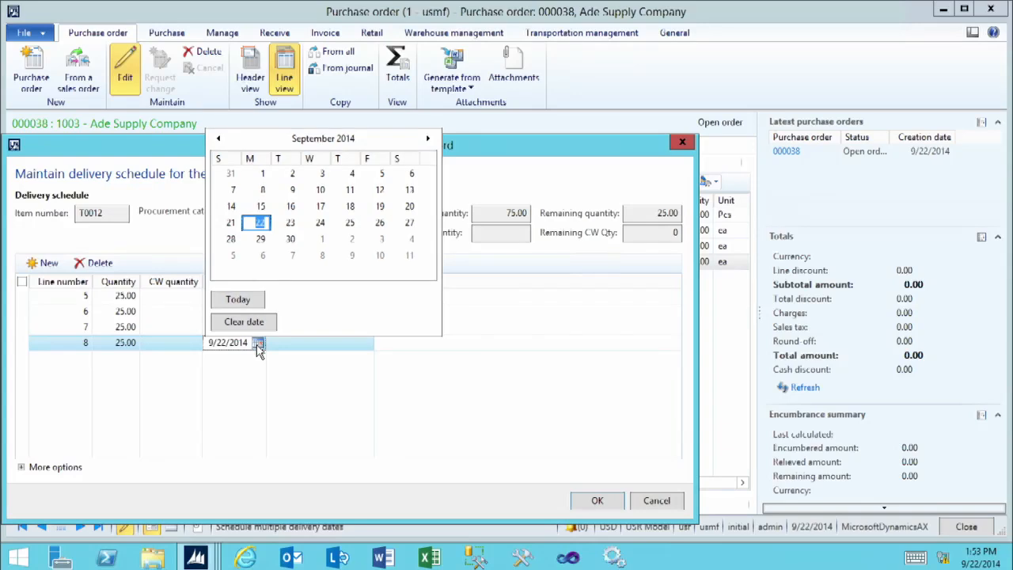
{"action": "left_click", "coordinate": [426, 138]}
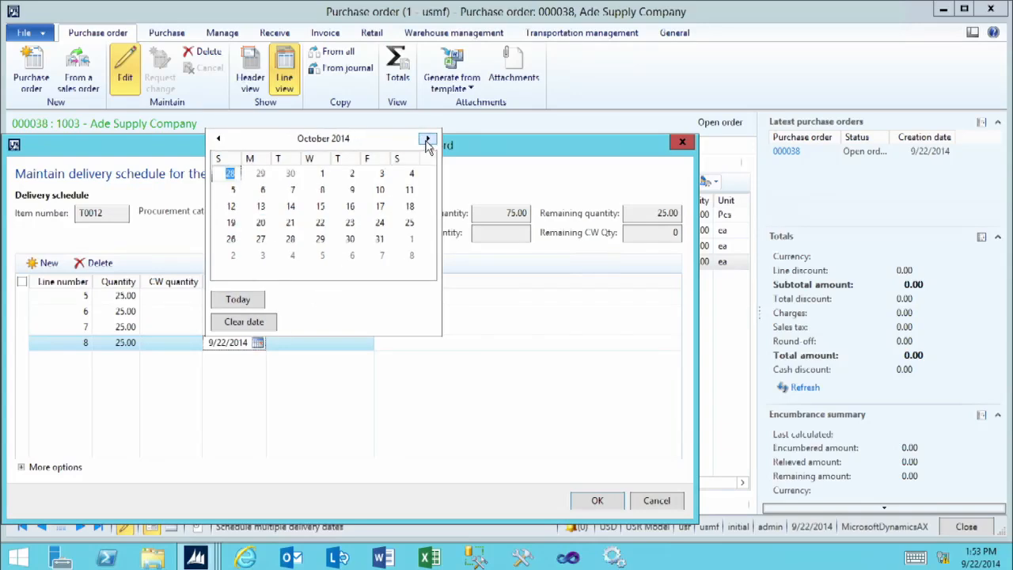
{"action": "left_click", "coordinate": [380, 222]}
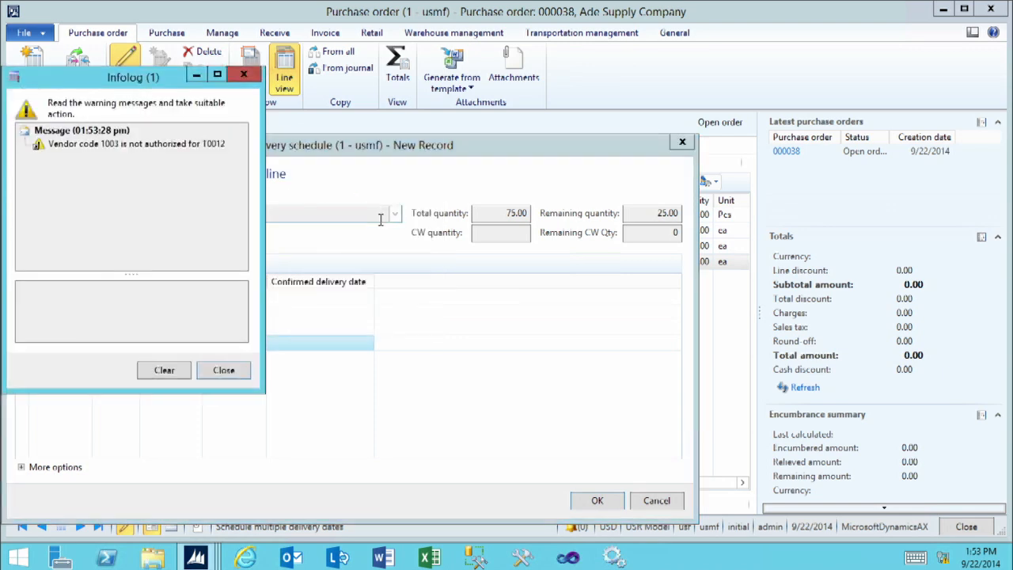
{"action": "left_click", "coordinate": [224, 371]}
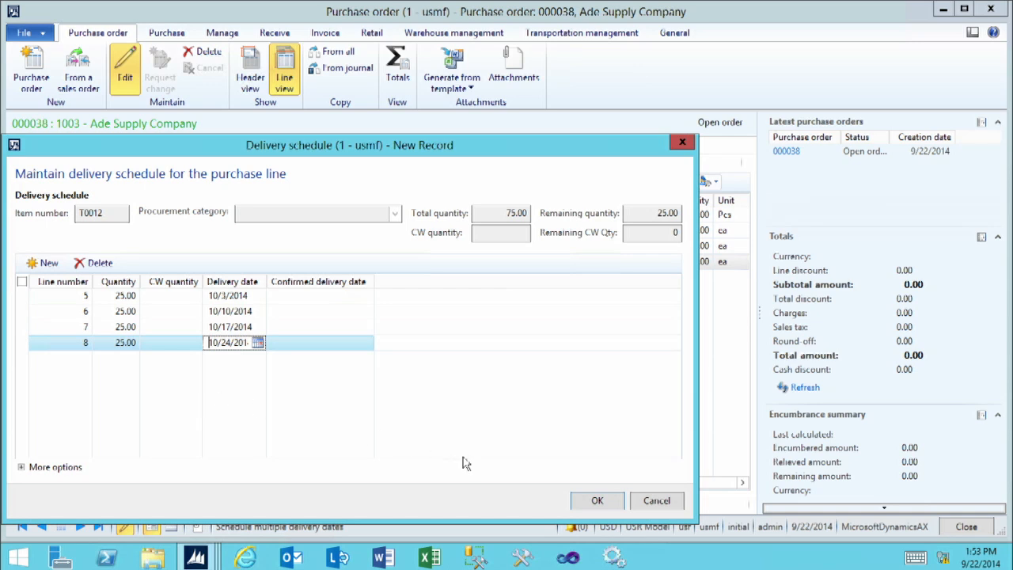
{"action": "left_click", "coordinate": [594, 503]}
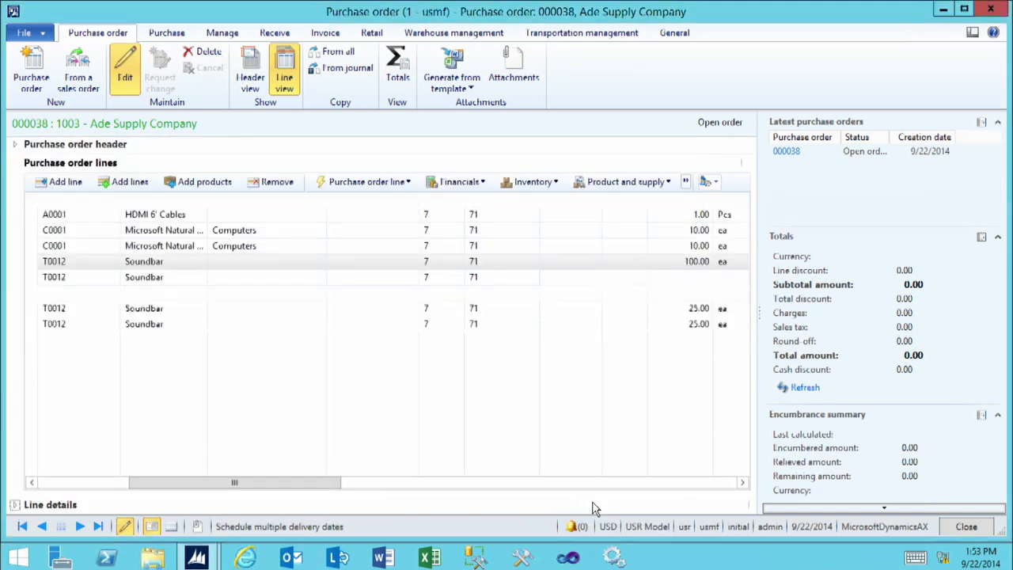
{"action": "left_click", "coordinate": [46, 484]}
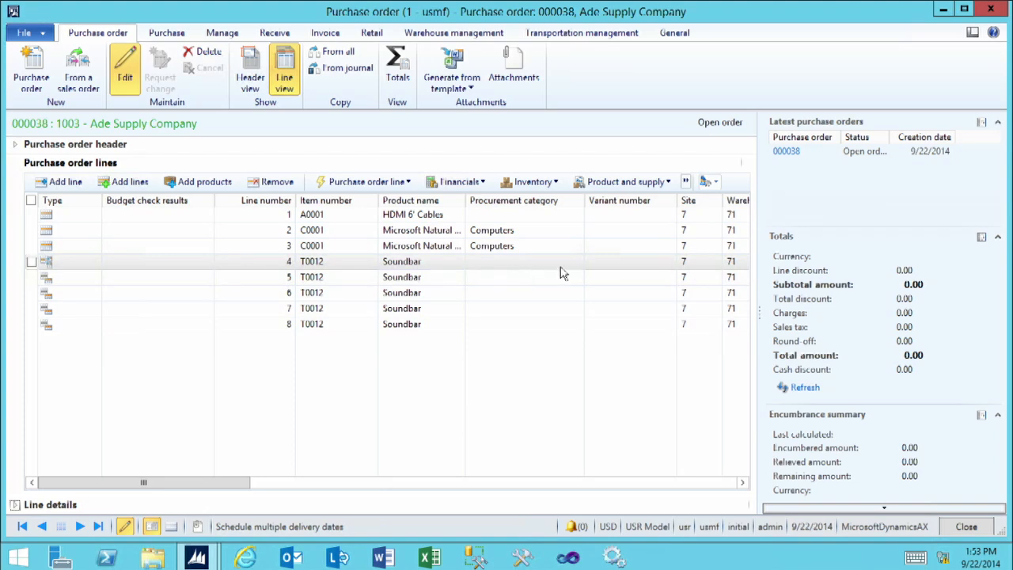
Check the line delivery type of the order line and its split delivery lines for the Soundbars, comparing them with the other lines
{"action": "left_click_drag", "start_coordinate": [206, 484], "coordinate": [126, 482]}
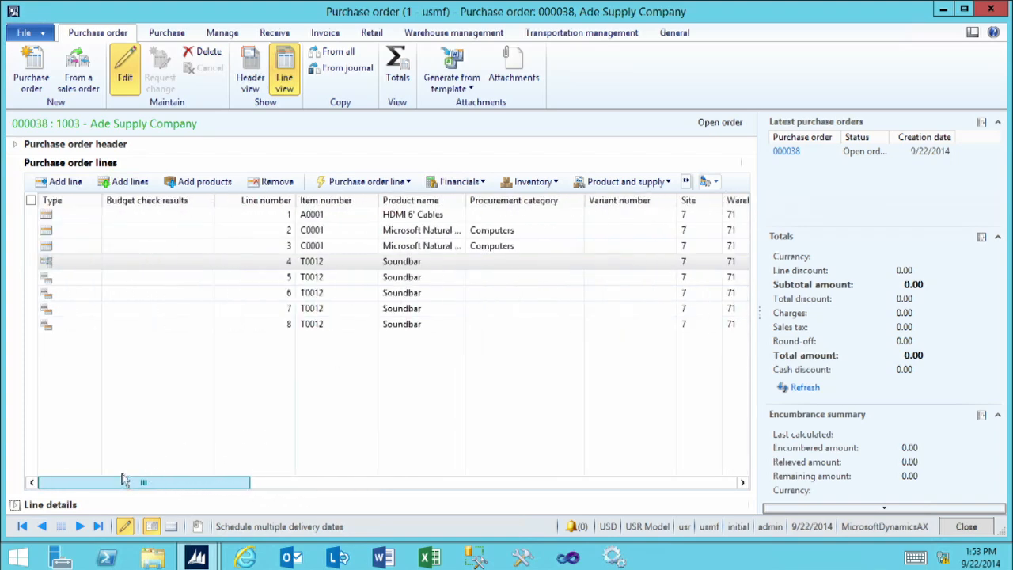
{"action": "mouse_move", "coordinate": [49, 270]}
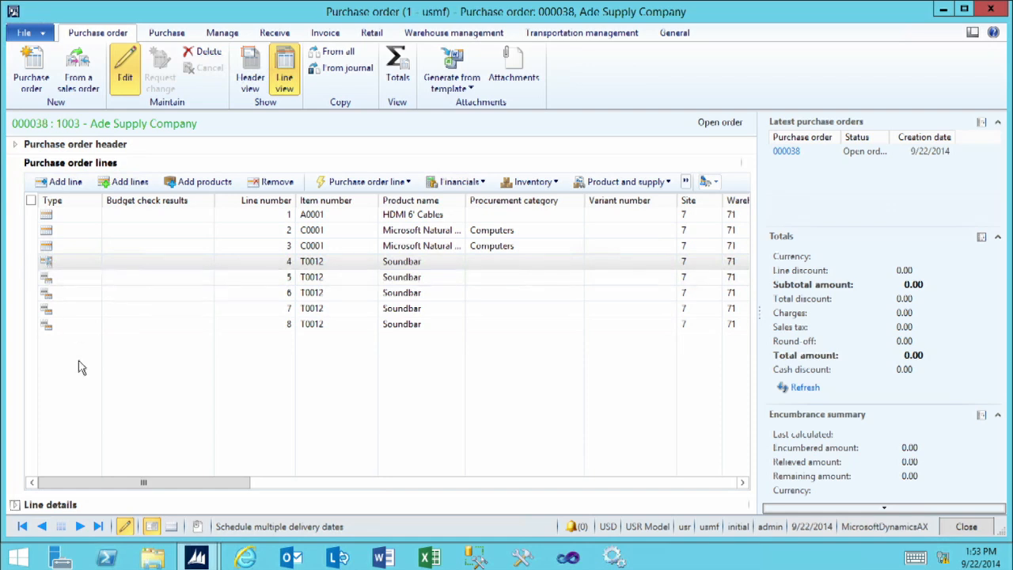
{"action": "left_click", "coordinate": [112, 283]}
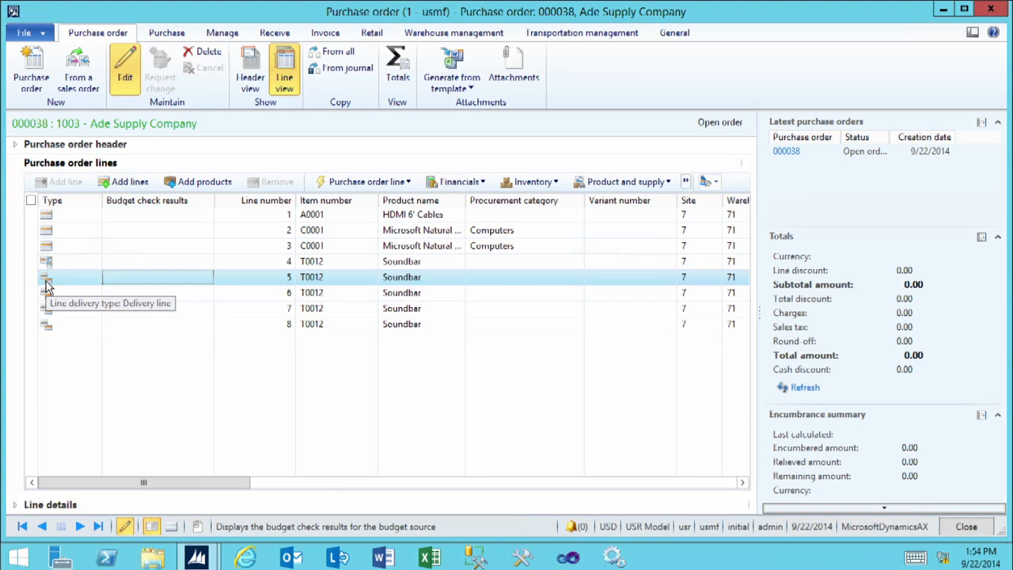
{"action": "left_click", "coordinate": [109, 249]}
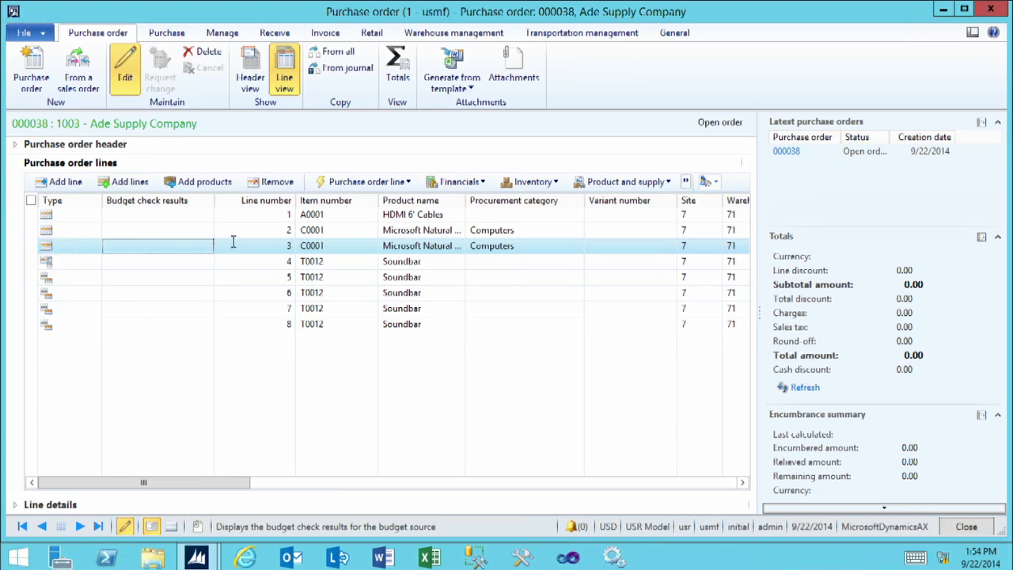
{"action": "left_click", "coordinate": [234, 217]}
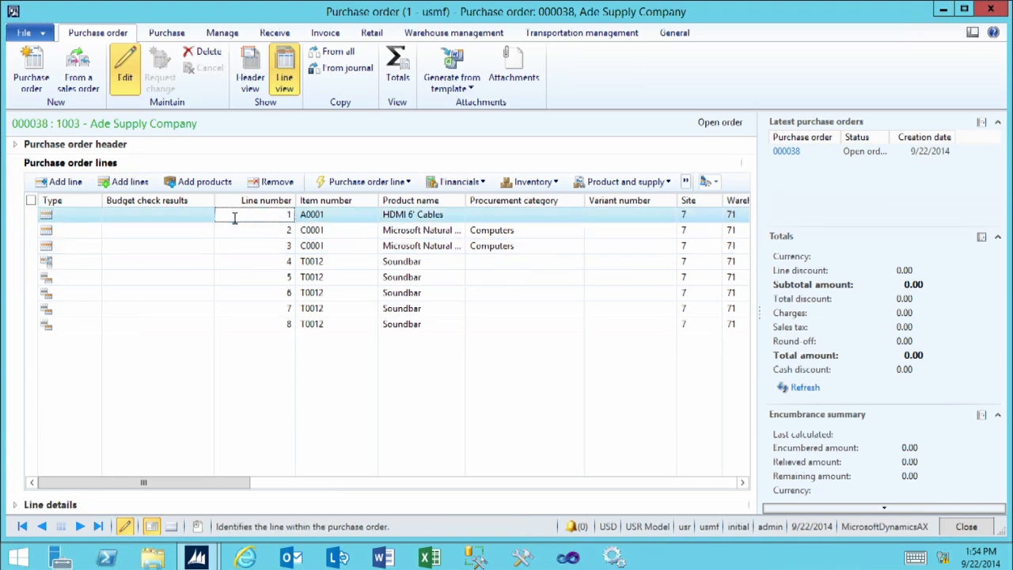
Add a FREIGHT charge to the whole purchase order with category Fixed and a charges value of 200
{"action": "left_click", "coordinate": [181, 34]}
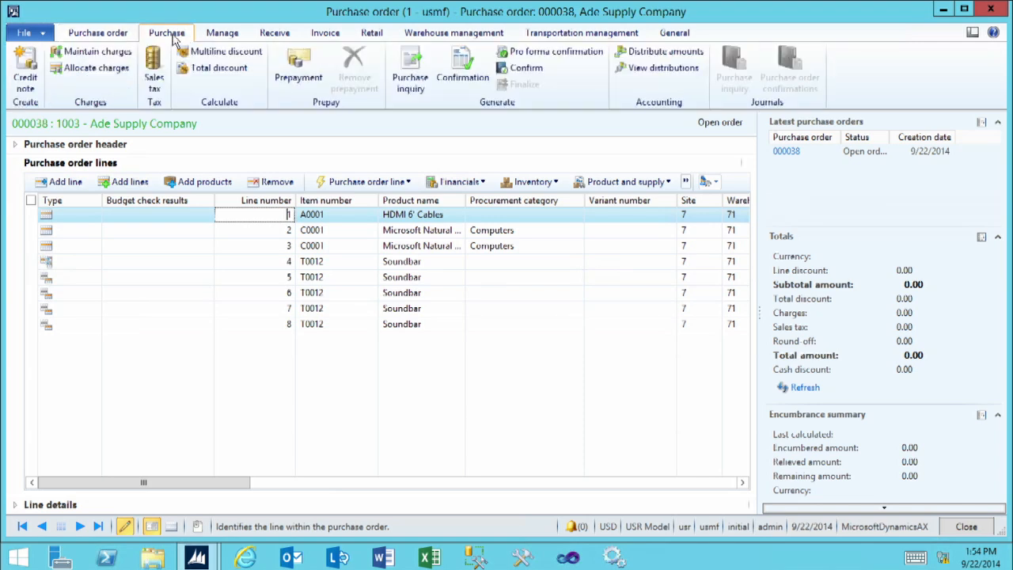
{"action": "left_click", "coordinate": [94, 59]}
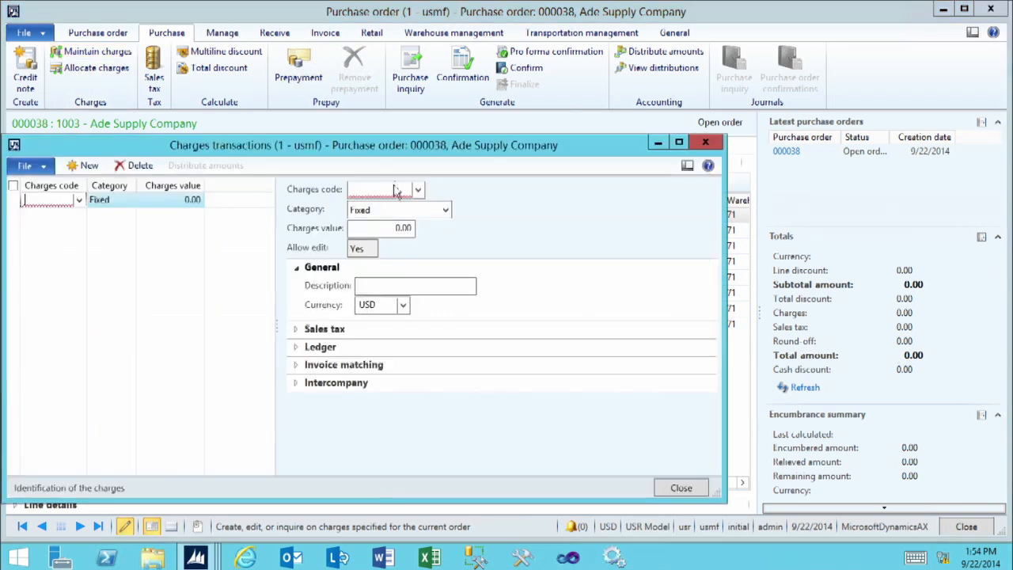
{"action": "left_click", "coordinate": [417, 190]}
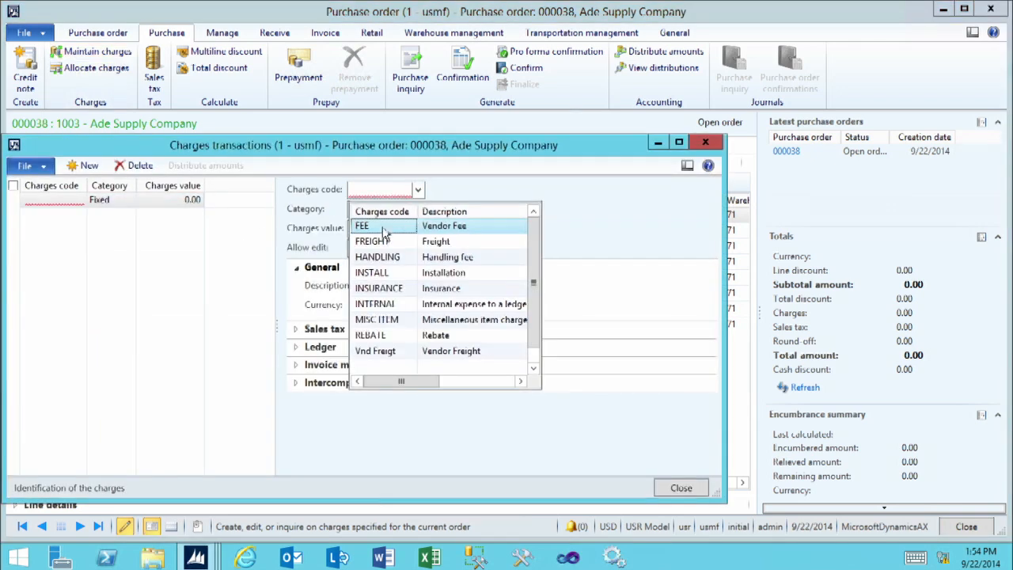
{"action": "left_click", "coordinate": [380, 243]}
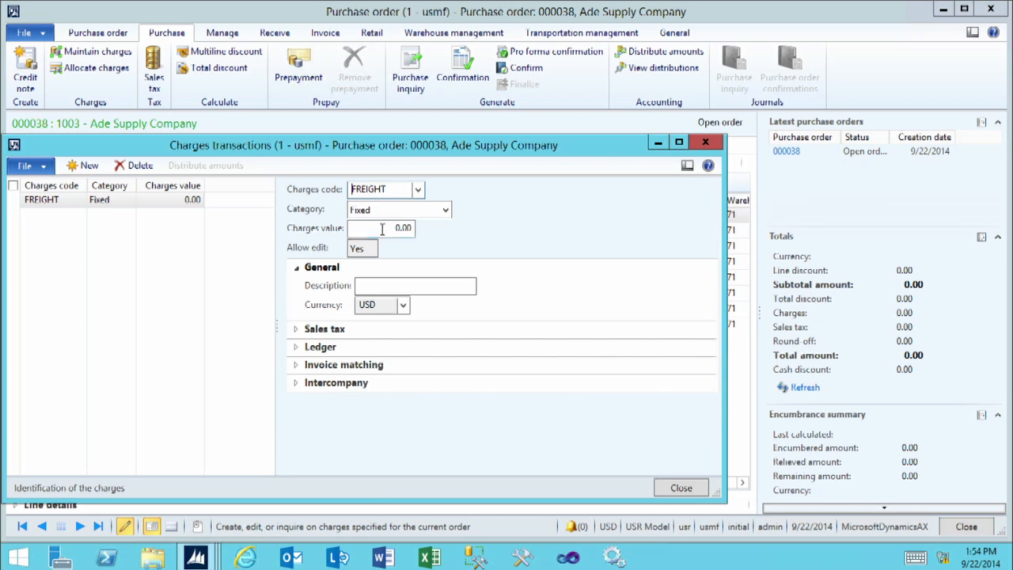
{"action": "left_click", "coordinate": [383, 229]}
{"action": "type", "text": "2000"}
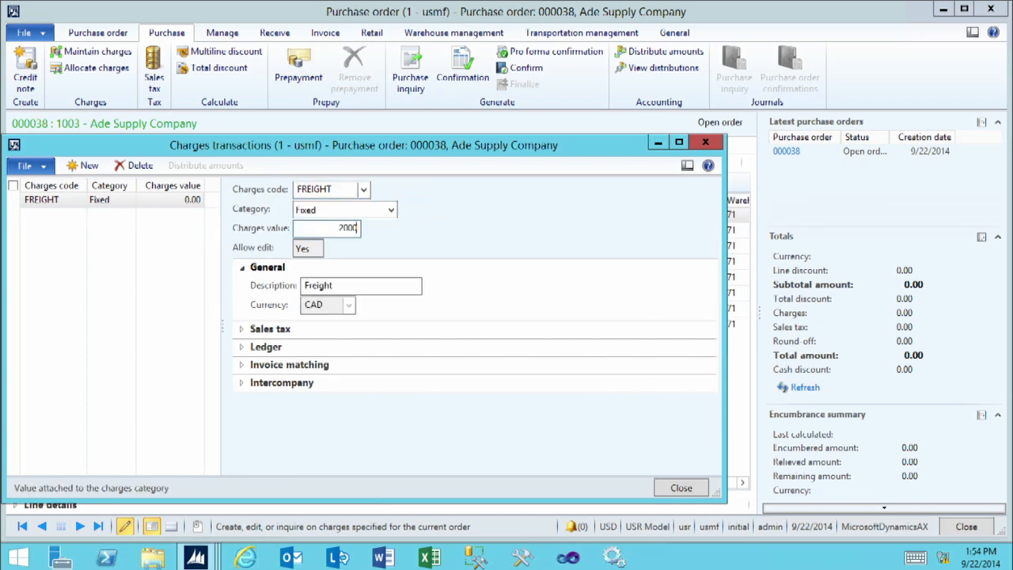
{"action": "key", "text": "Tab"}
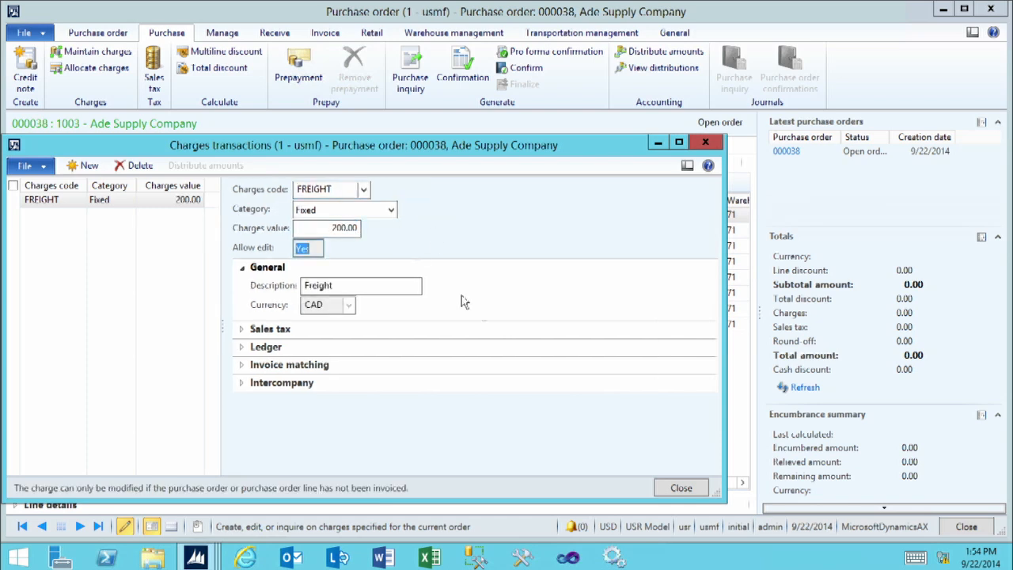
{"action": "left_click", "coordinate": [683, 488]}
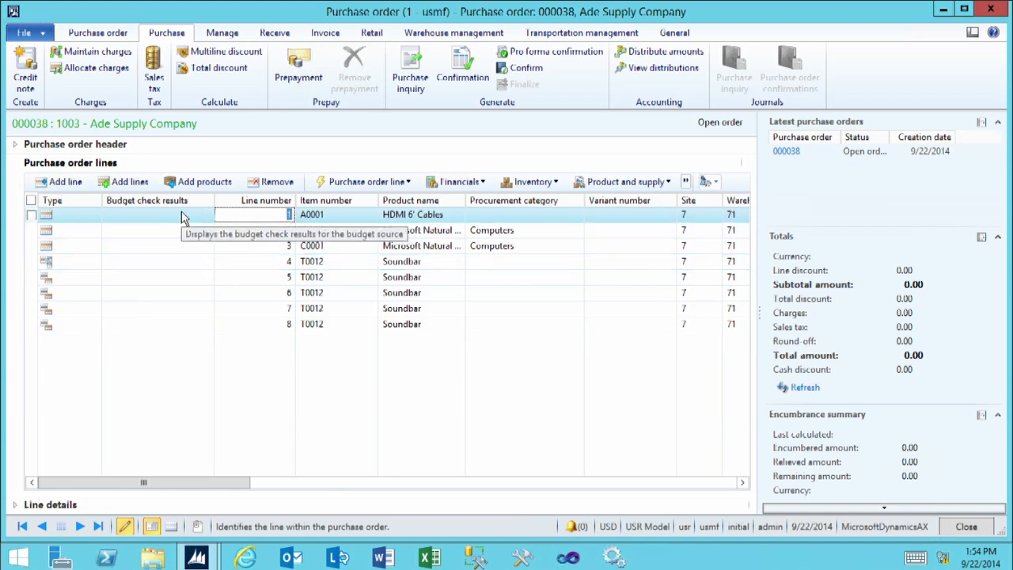
Allocate the order's charges to all purchase order lines by net amount, with Allocate all enabled
{"action": "left_click", "coordinate": [87, 70]}
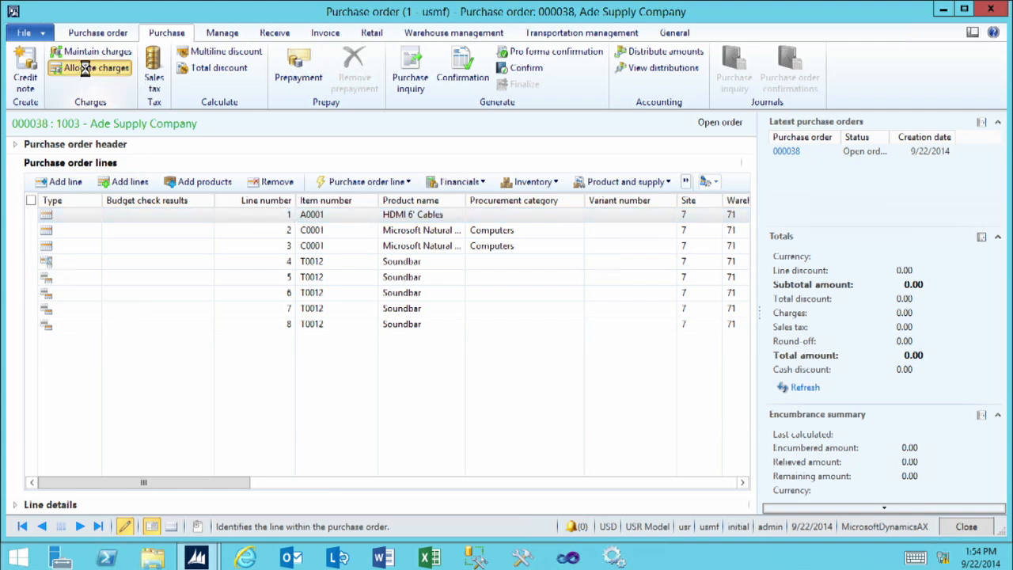
{"action": "left_click_drag", "start_coordinate": [124, 142], "coordinate": [398, 140]}
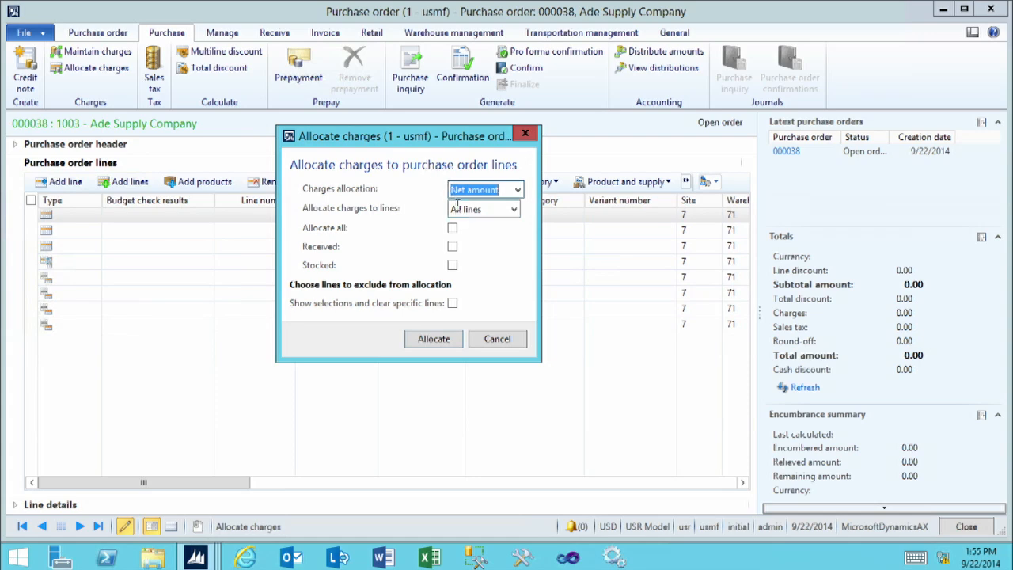
{"action": "left_click", "coordinate": [516, 190]}
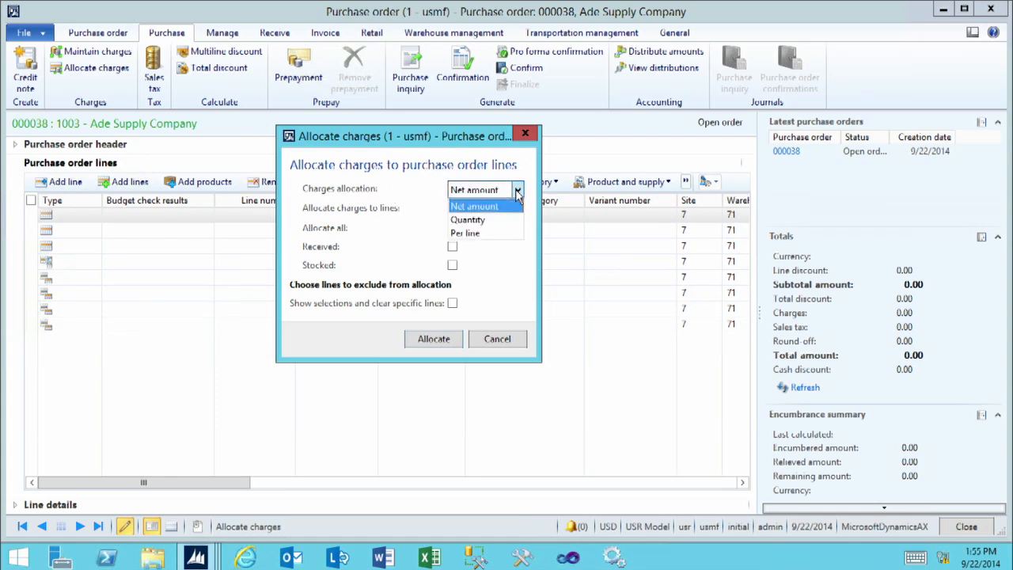
{"action": "left_click", "coordinate": [516, 191]}
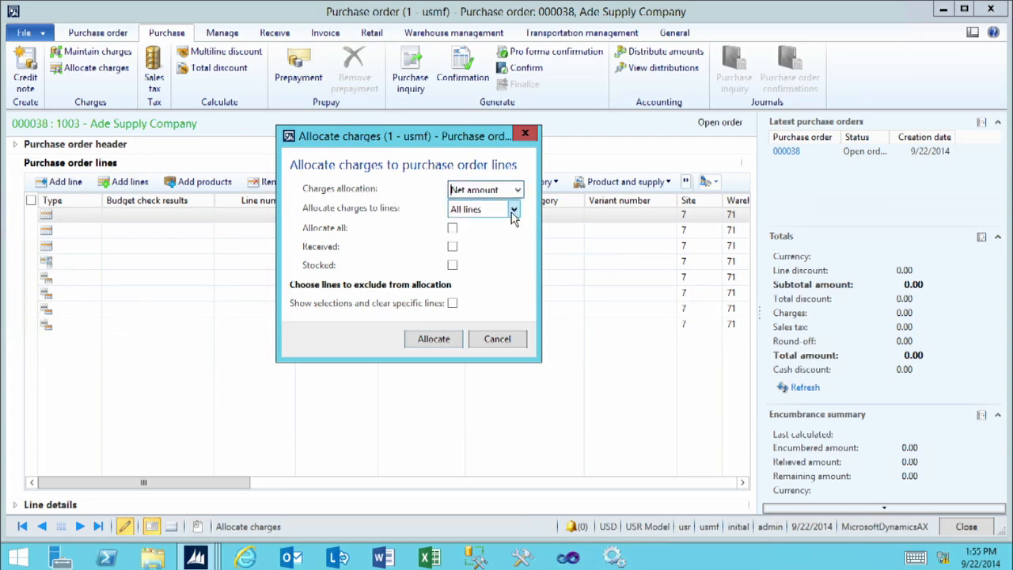
{"action": "left_click", "coordinate": [451, 228]}
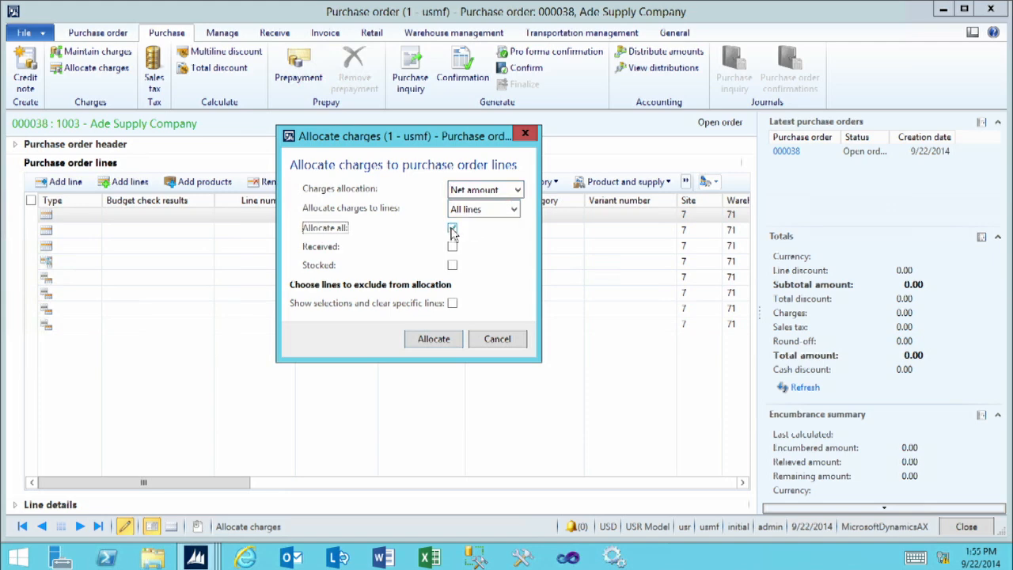
{"action": "left_click", "coordinate": [433, 340]}
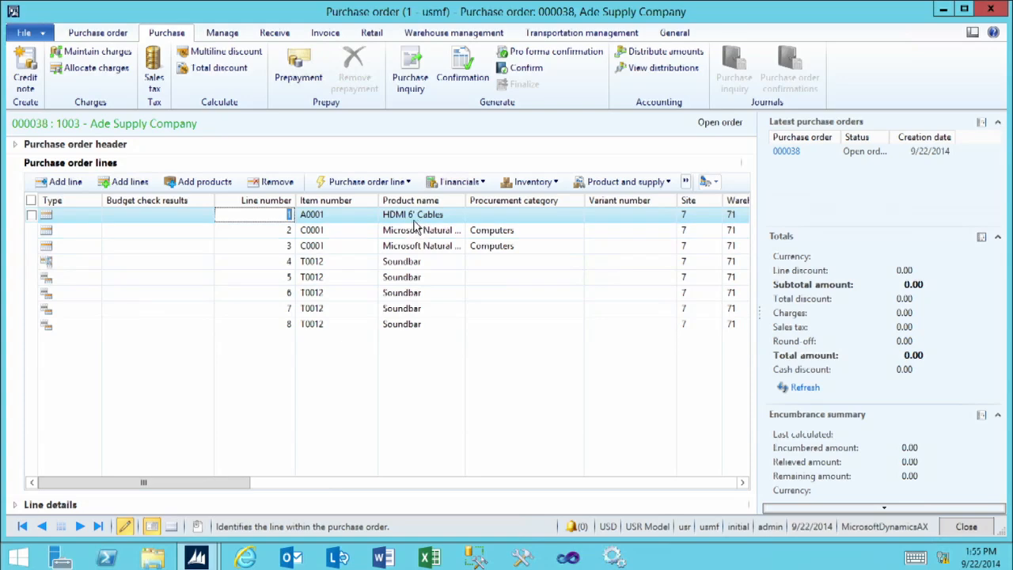
View the line-level charges form for the HDMI 6' Cables line and close it without adding a charge
{"action": "left_click", "coordinate": [394, 186]}
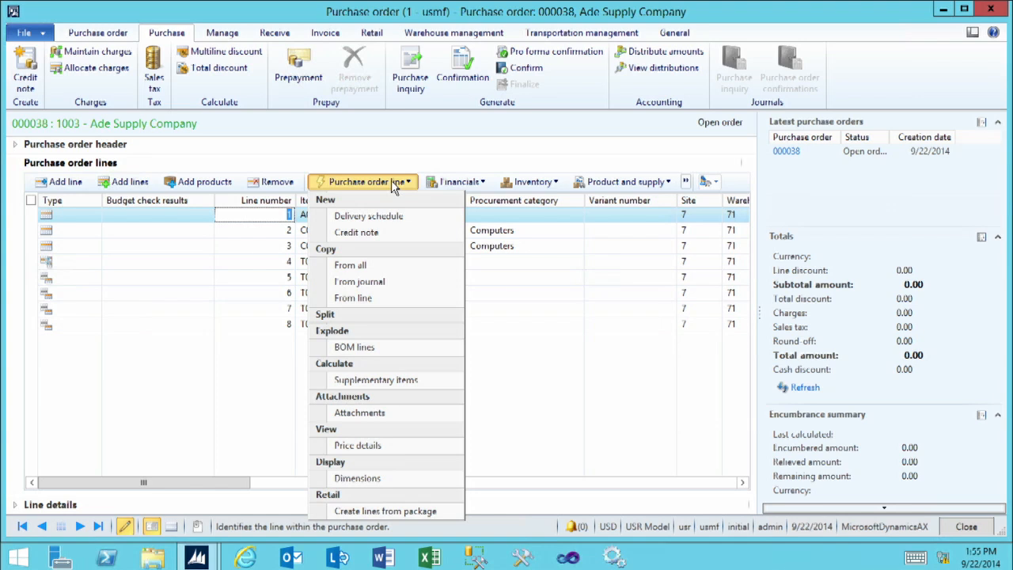
{"action": "left_click", "coordinate": [456, 181]}
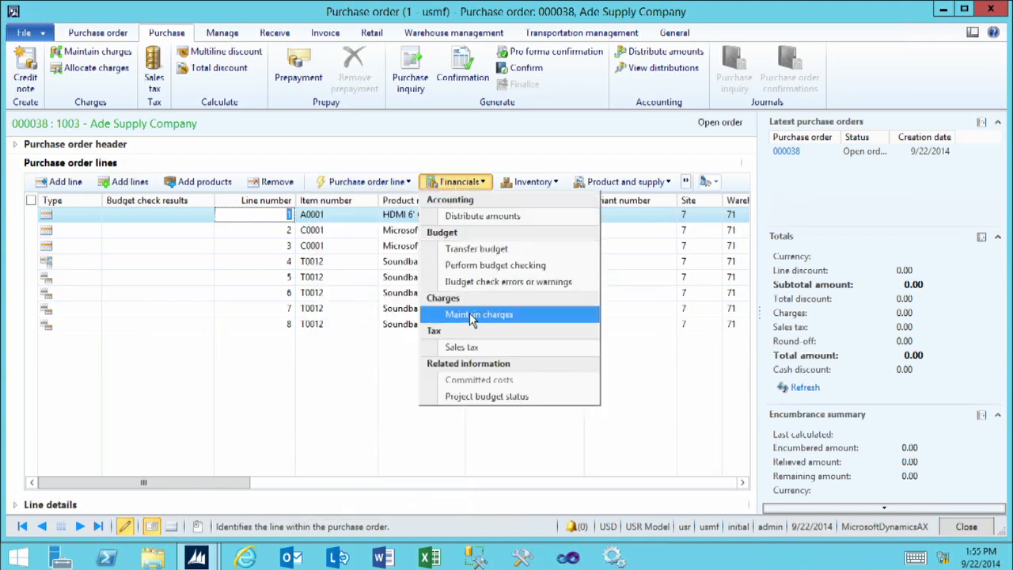
{"action": "left_click", "coordinate": [473, 316]}
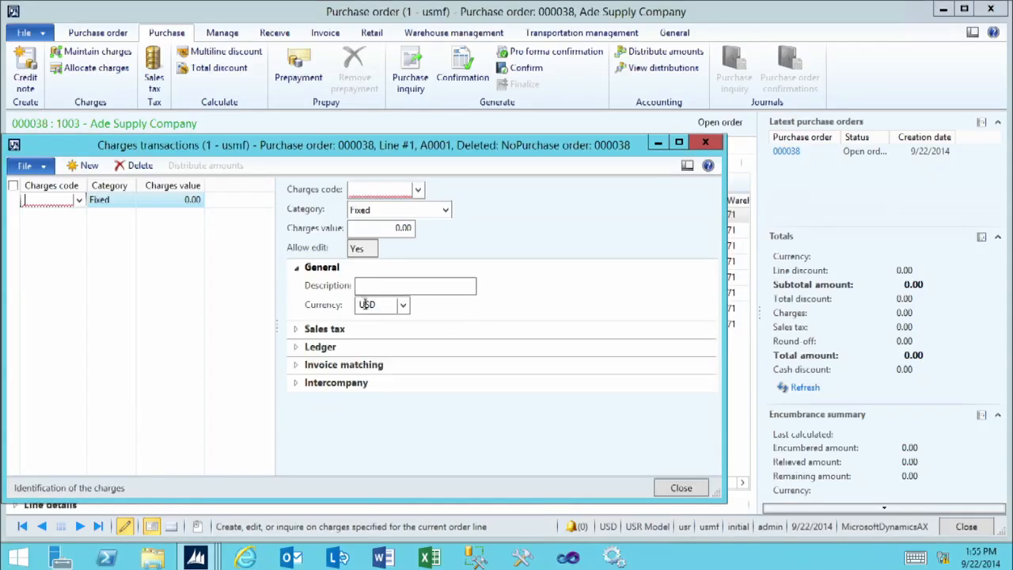
{"action": "left_click", "coordinate": [680, 488]}
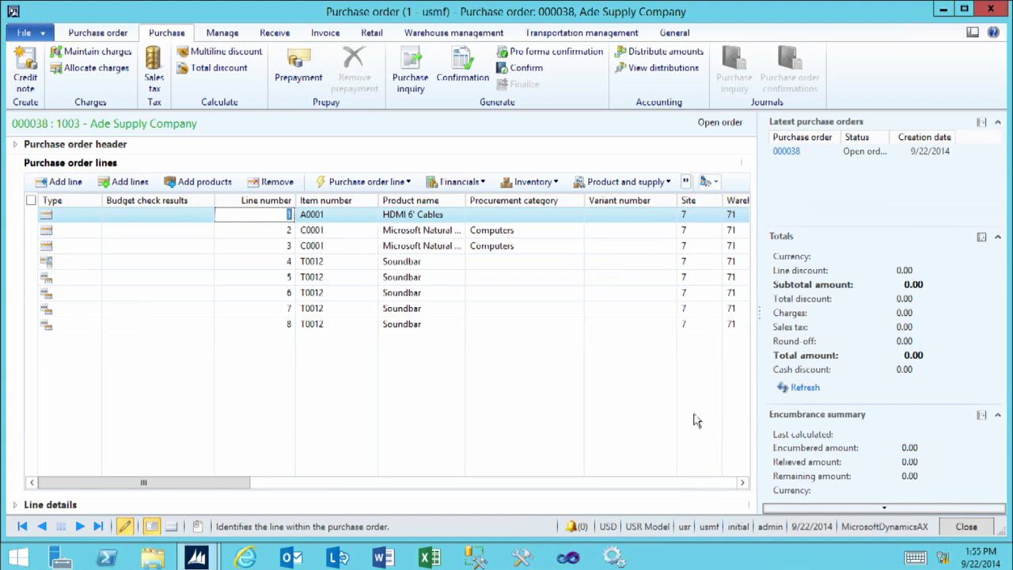
Refresh the order's totals summary, review the detailed purchase order totals for the ordered quantity, and close them
{"action": "left_click", "coordinate": [806, 390]}
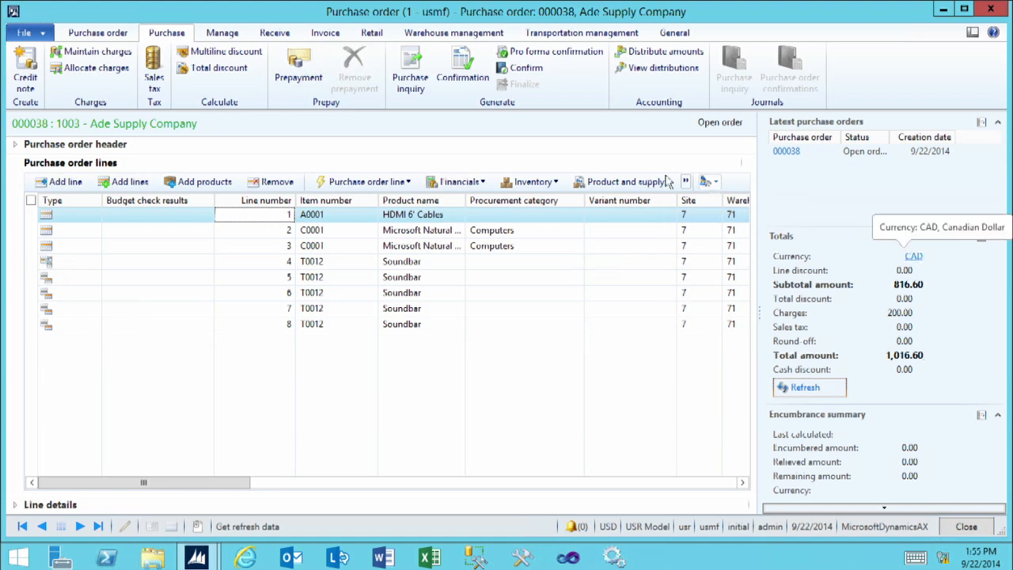
{"action": "left_click", "coordinate": [88, 36]}
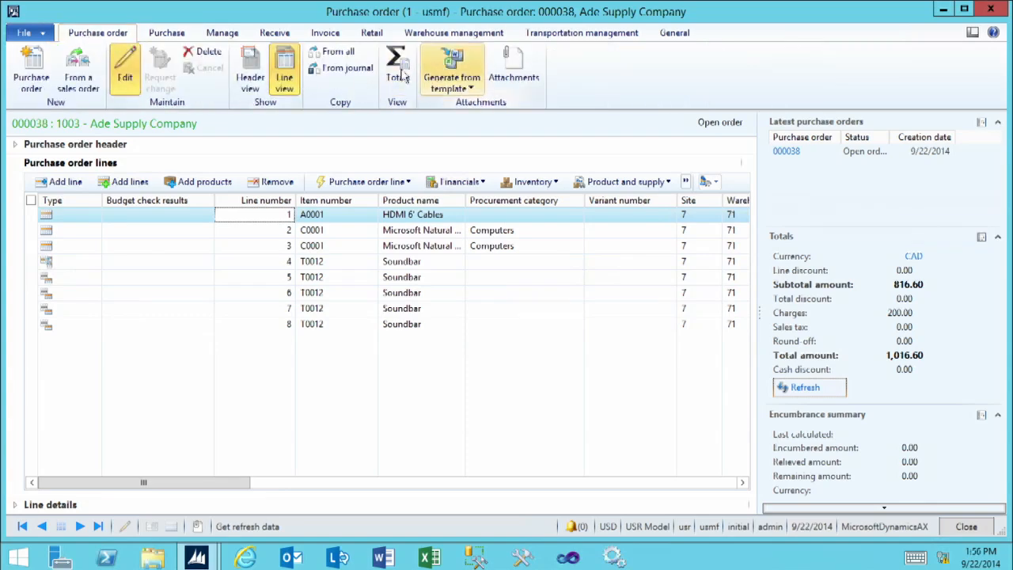
{"action": "left_click", "coordinate": [399, 69]}
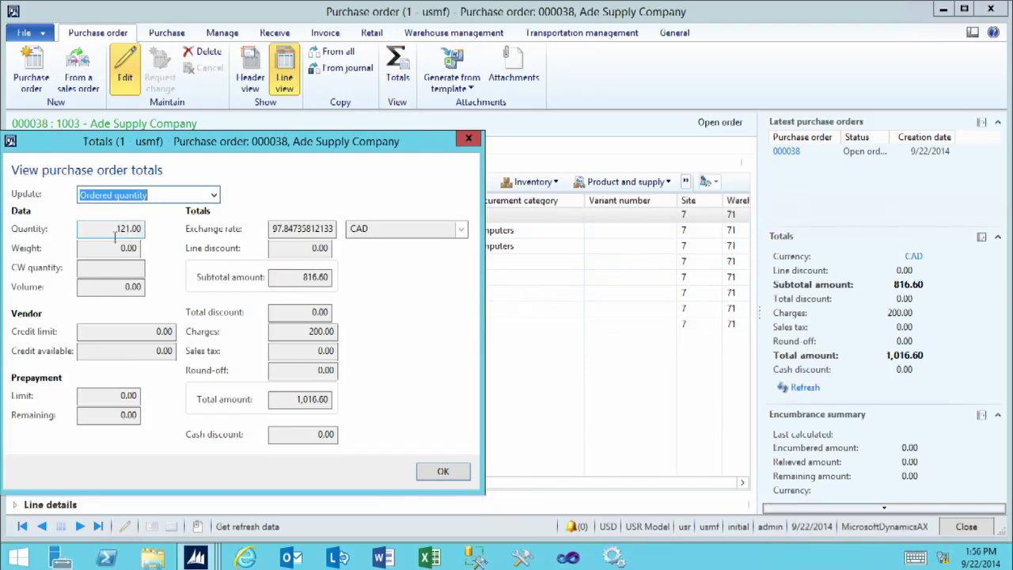
{"action": "left_click", "coordinate": [114, 228]}
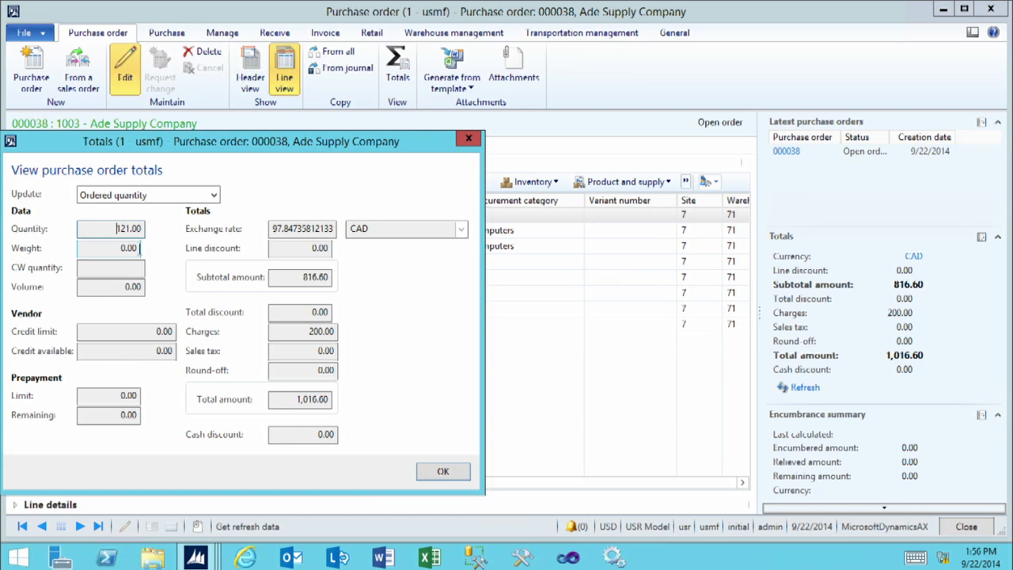
{"action": "key", "text": "Tab"}
{"action": "key", "text": "Tab"}
{"action": "left_click", "coordinate": [129, 247]}
{"action": "left_click", "coordinate": [461, 478]}
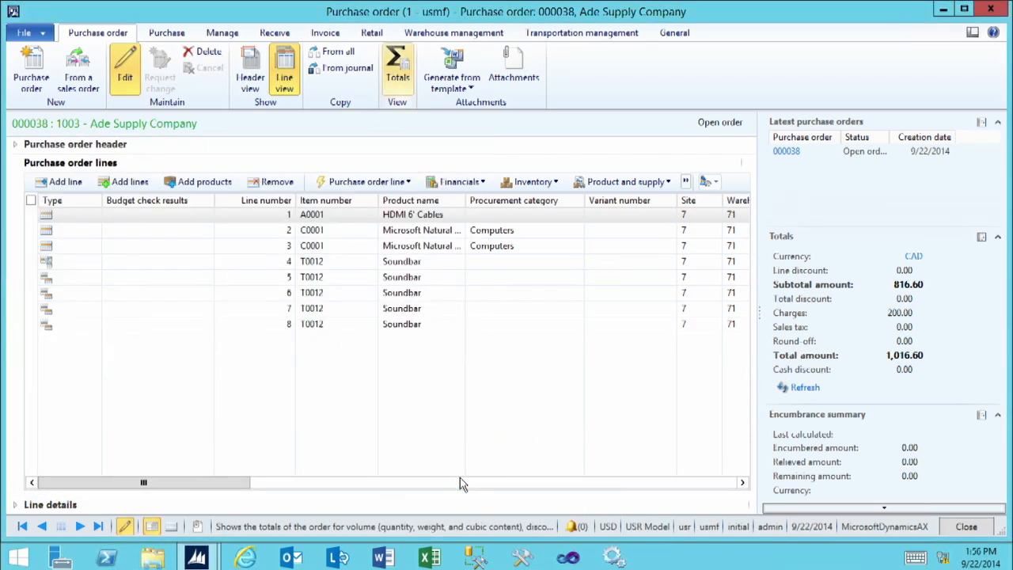